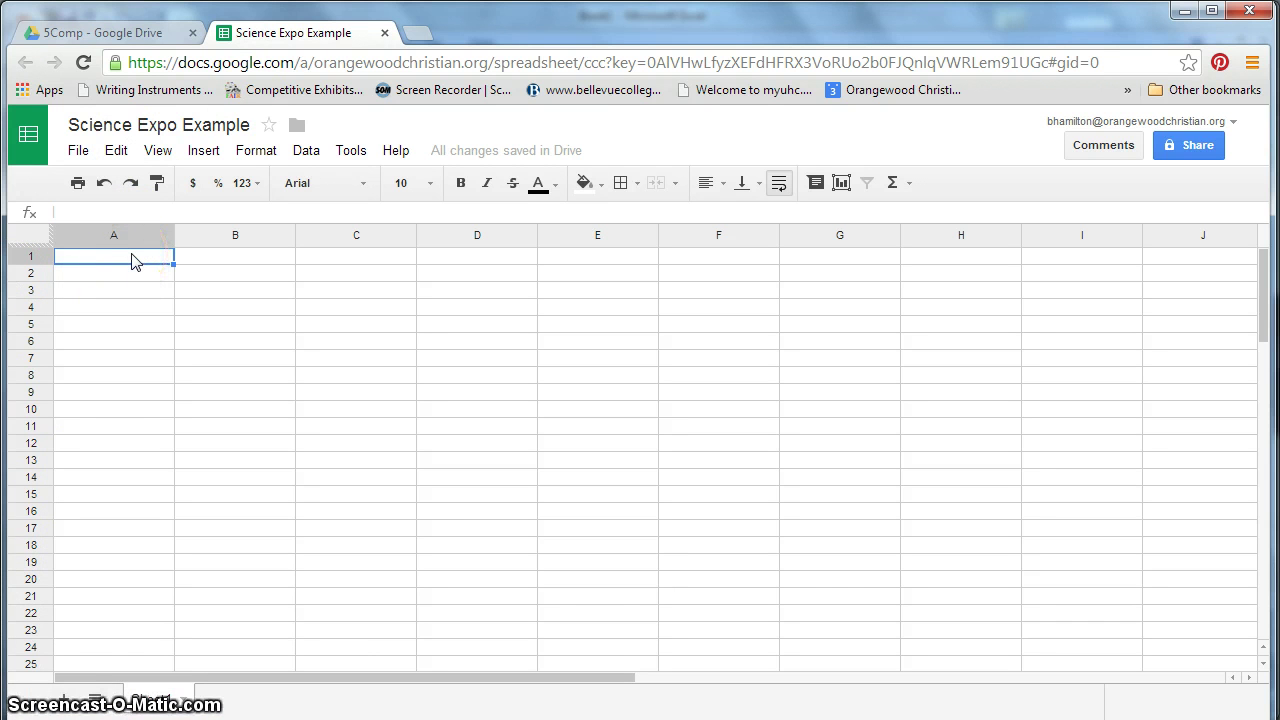
Step: Enter the title "Alligator Growth Experiment" in cell A1, correcting the misspelling of "Growth"
type("Alligator Grwo")
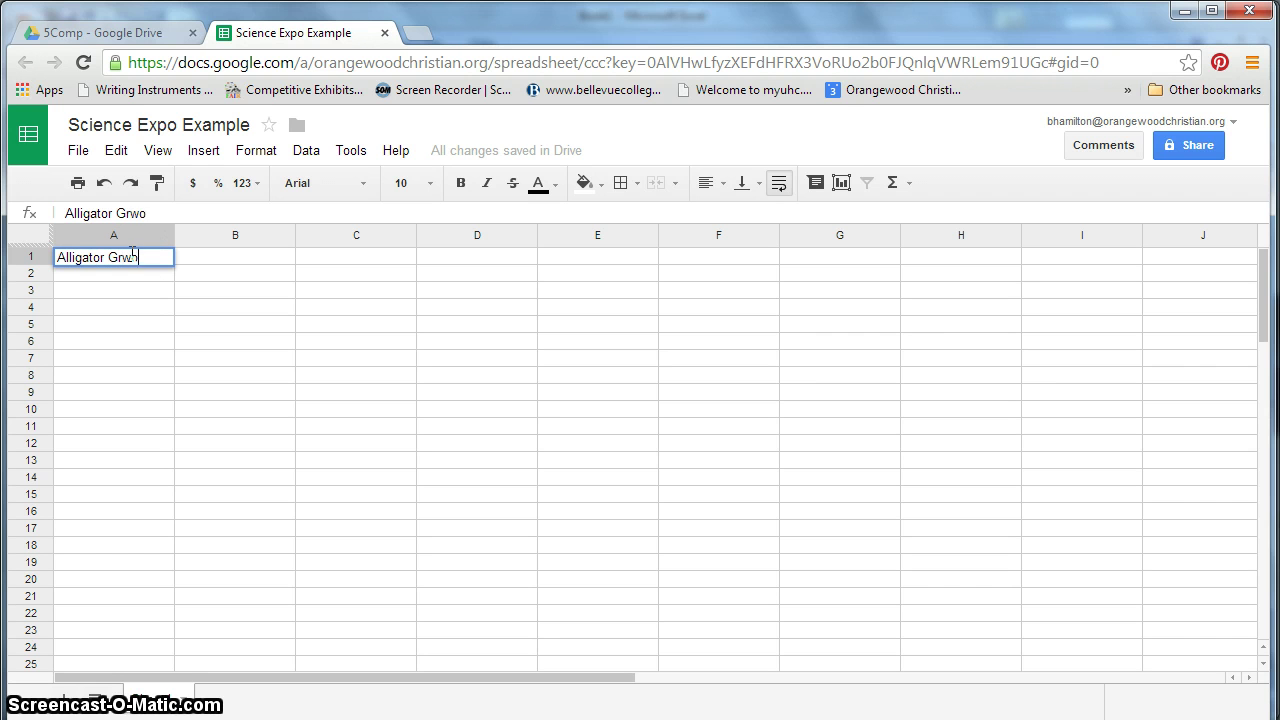
type("th Experiment")
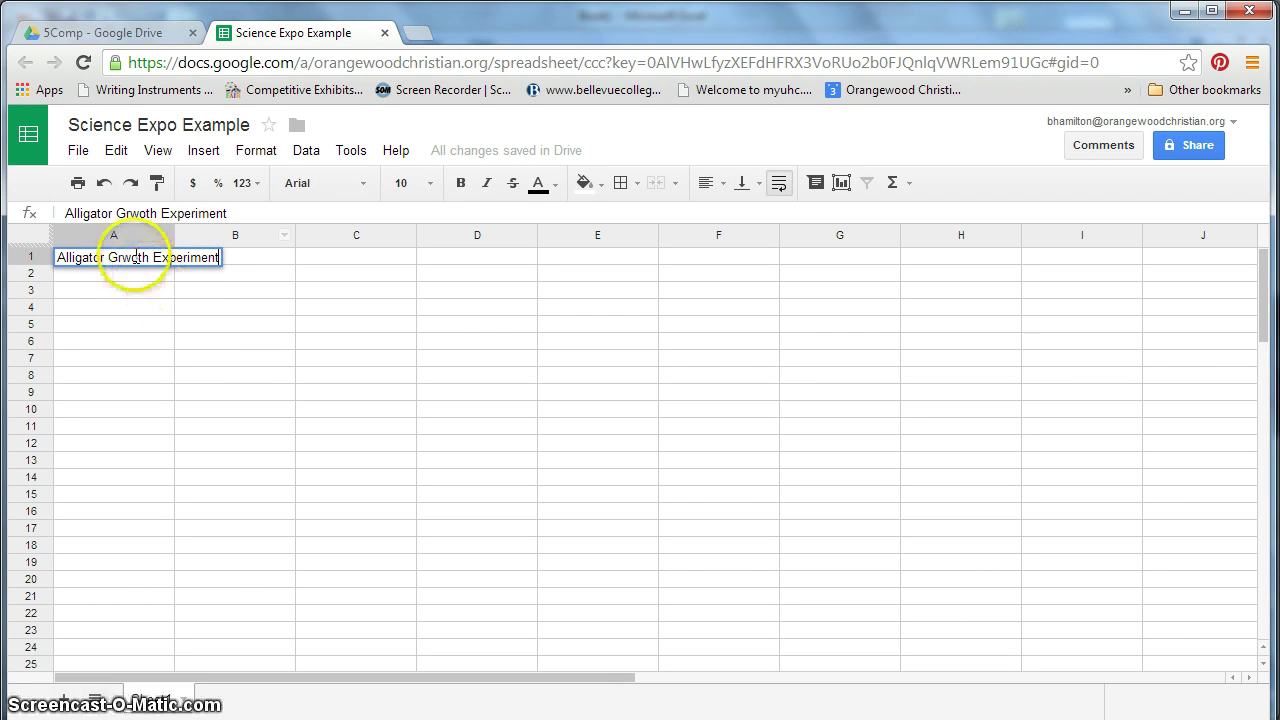
double_click(130, 257)
left_click(136, 257)
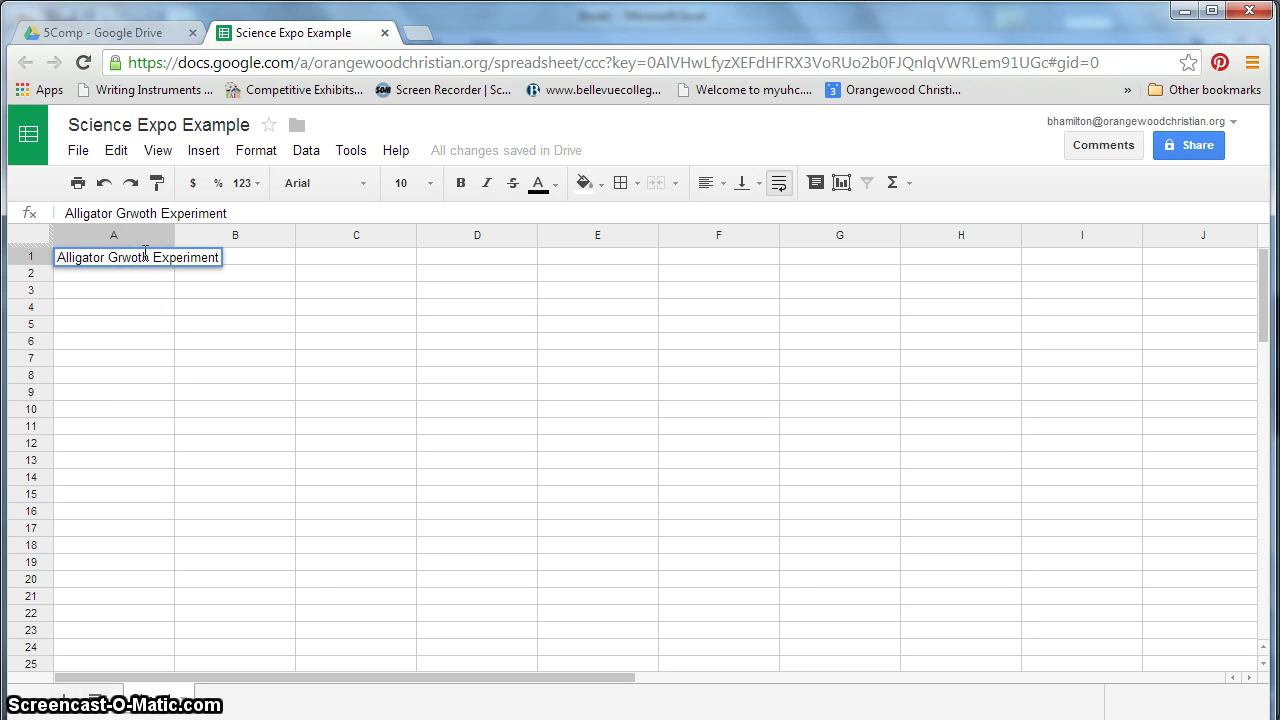
key("BackSpace")
key("BackSpace")
type("ow")
left_click(130, 290)
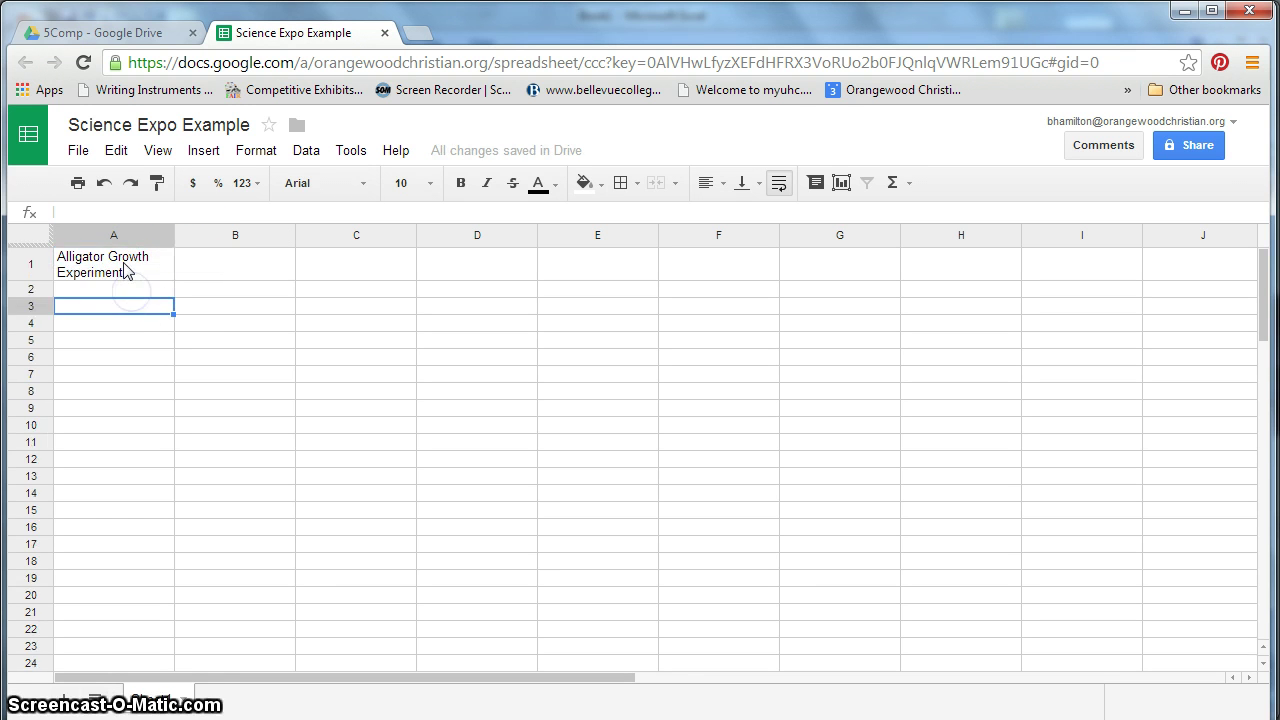
Step: Merge cells A1 through C1 and center the experiment title across them
left_click(123, 262)
left_click_drag(123, 262, 334, 271)
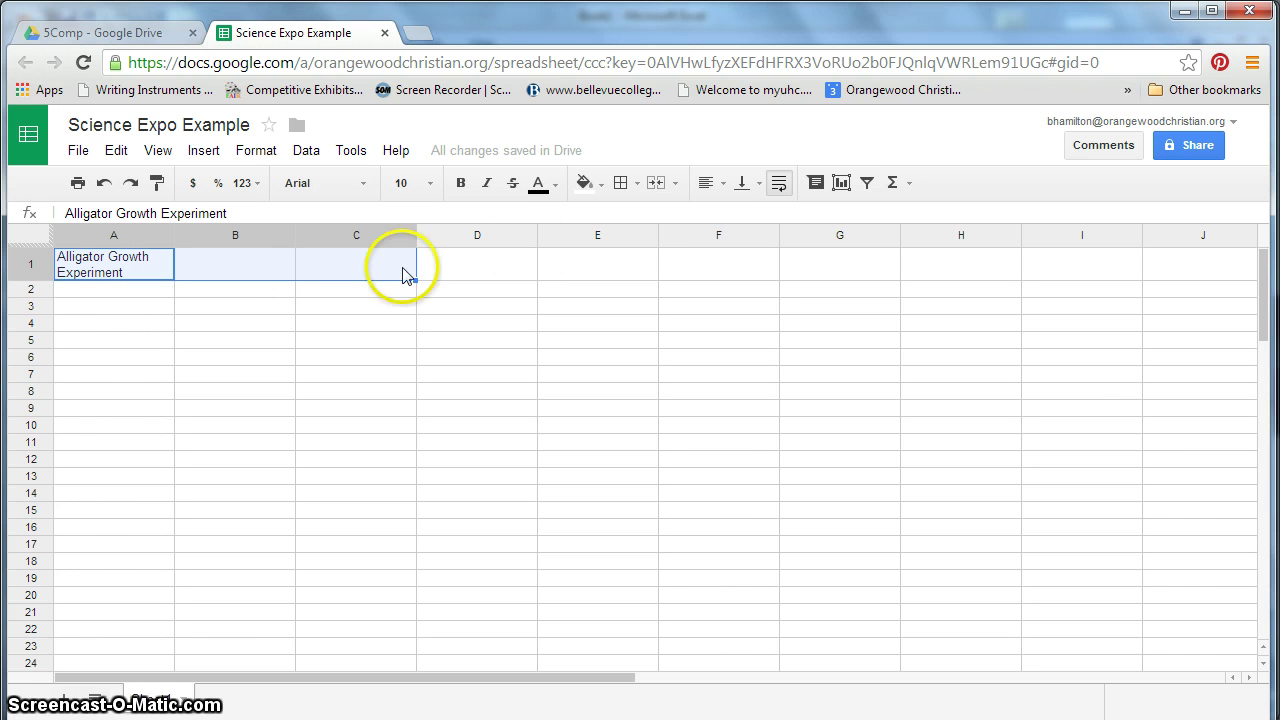
left_click(659, 184)
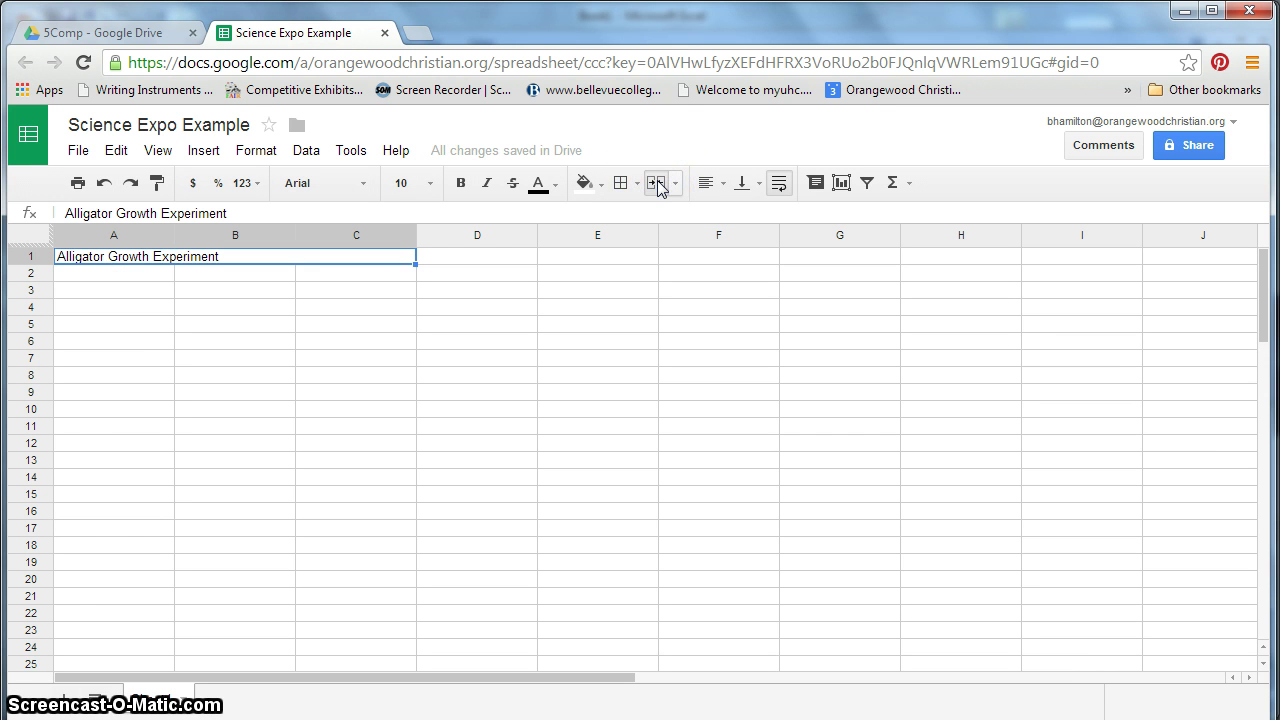
left_click(722, 188)
left_click(740, 220)
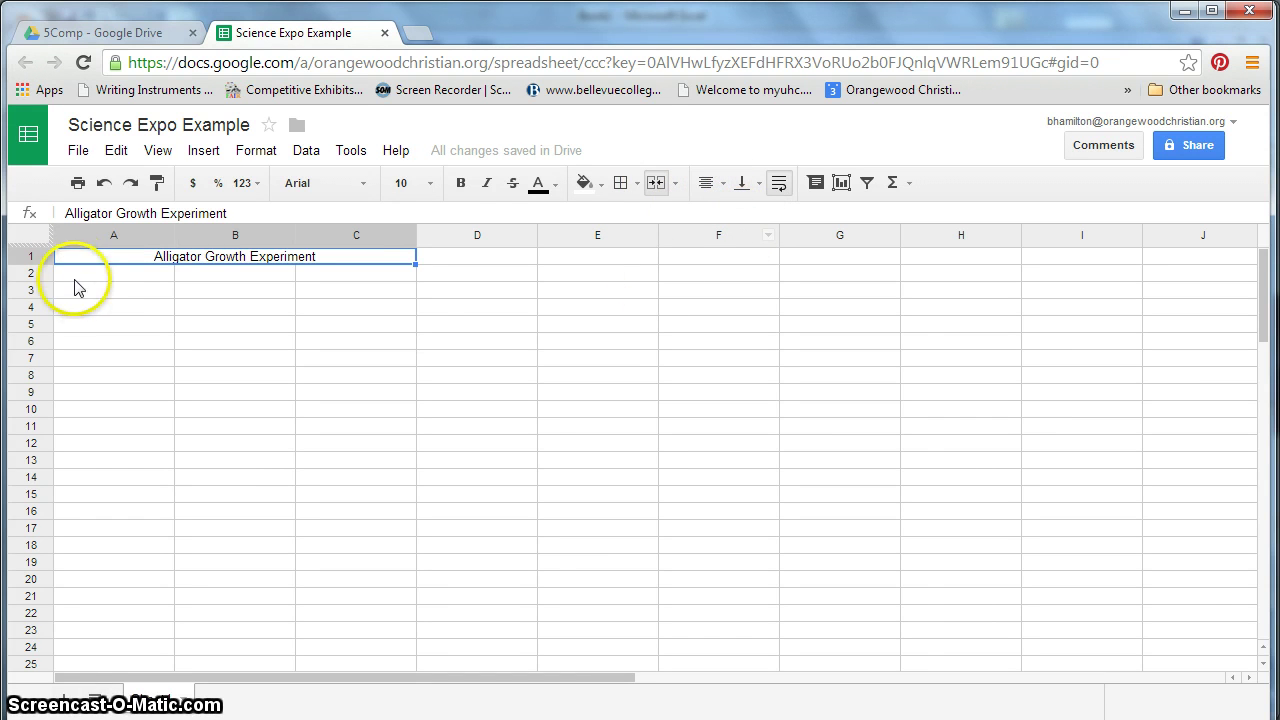
Step: Enter the header "Test Days" in cell A3 and start the header in B3 with "Size ("
left_click(150, 299)
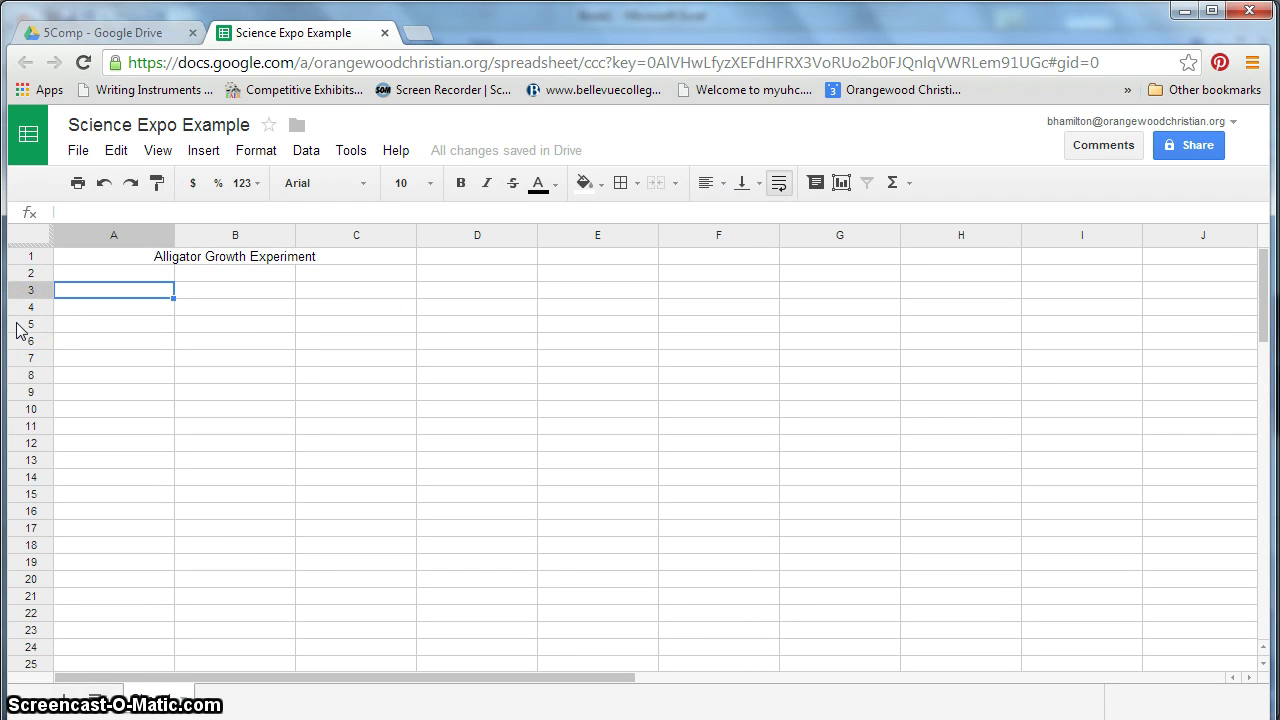
type("Test Days")
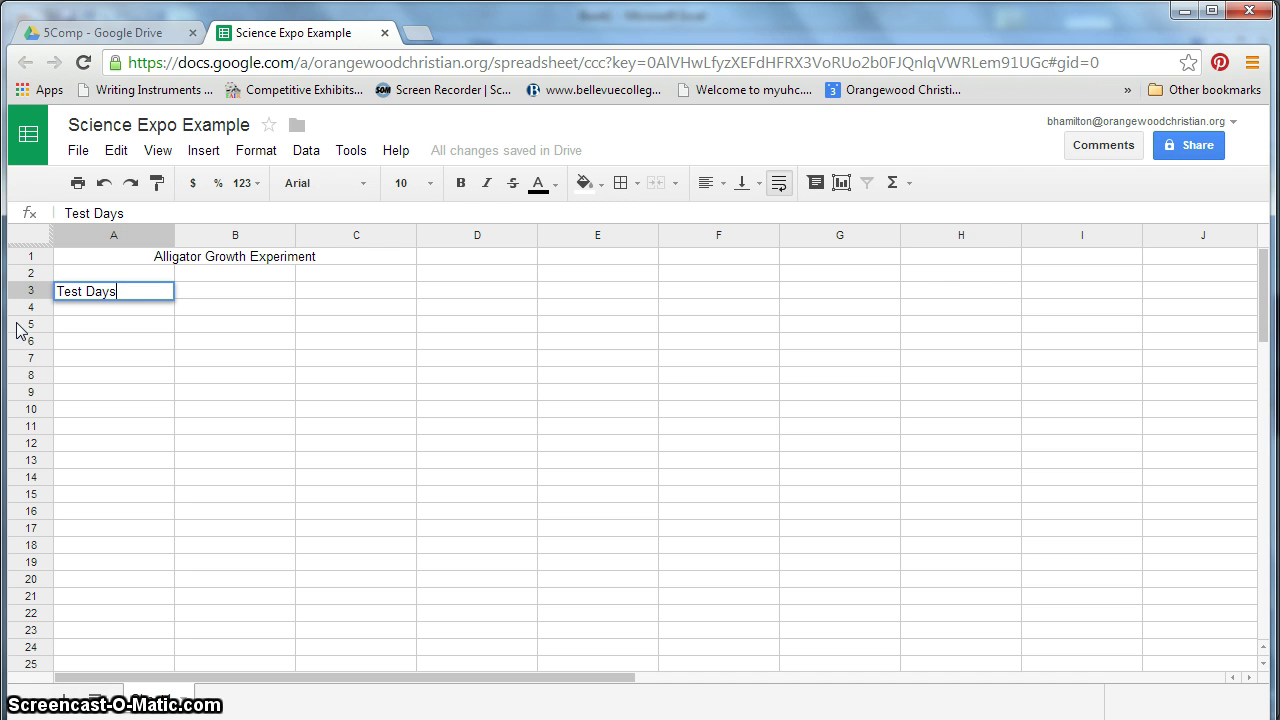
left_click(200, 290)
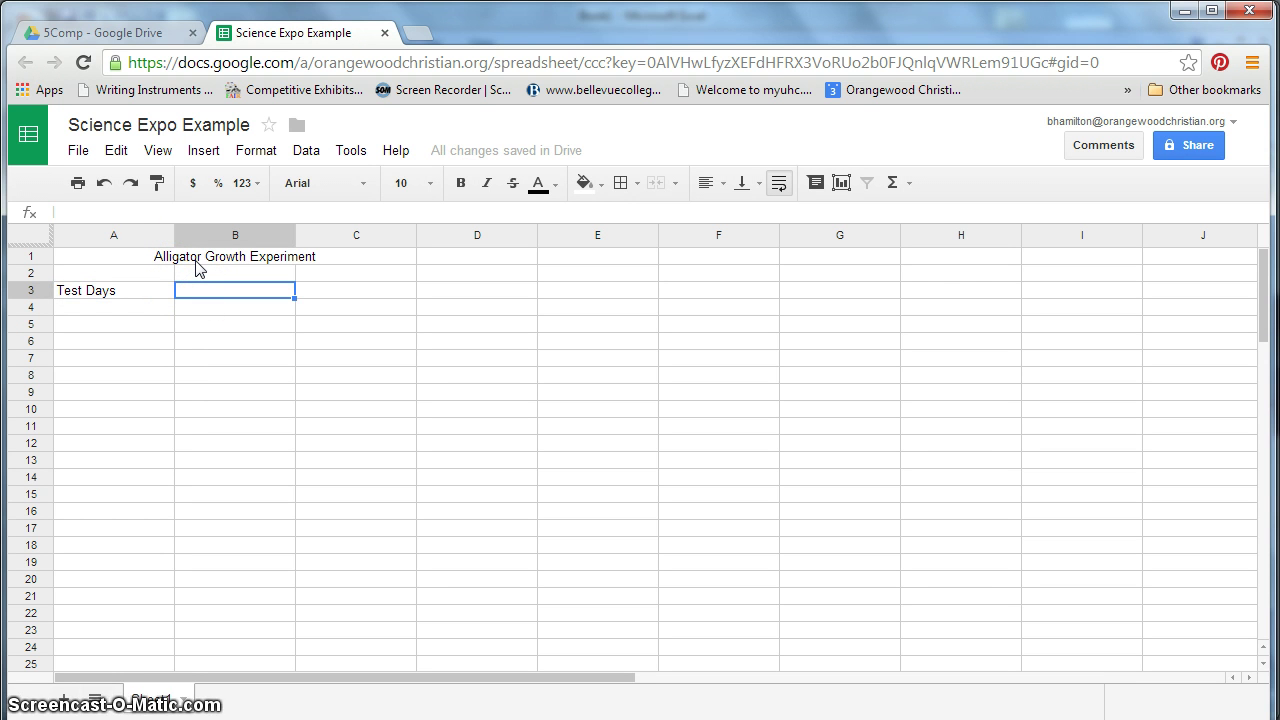
type("Size (")
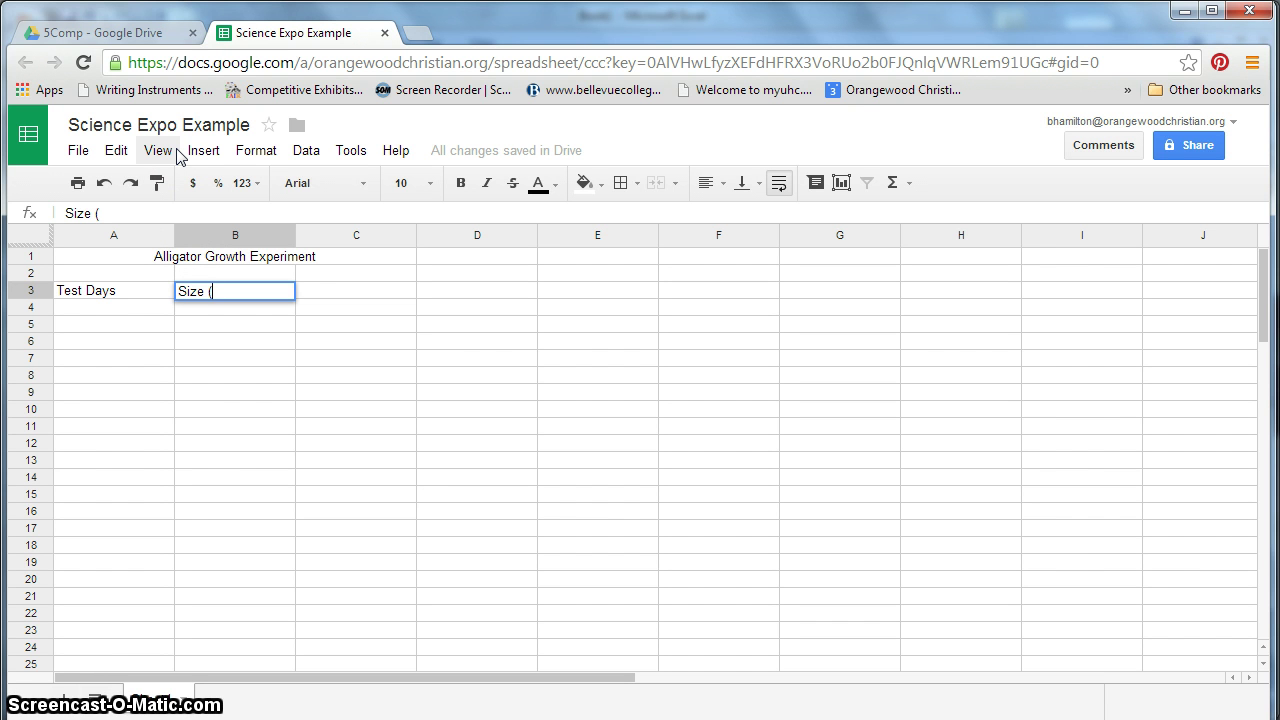
Step: Switch to Google Drive and create a new blank text document, placing the cursor on its first line
left_click(138, 36)
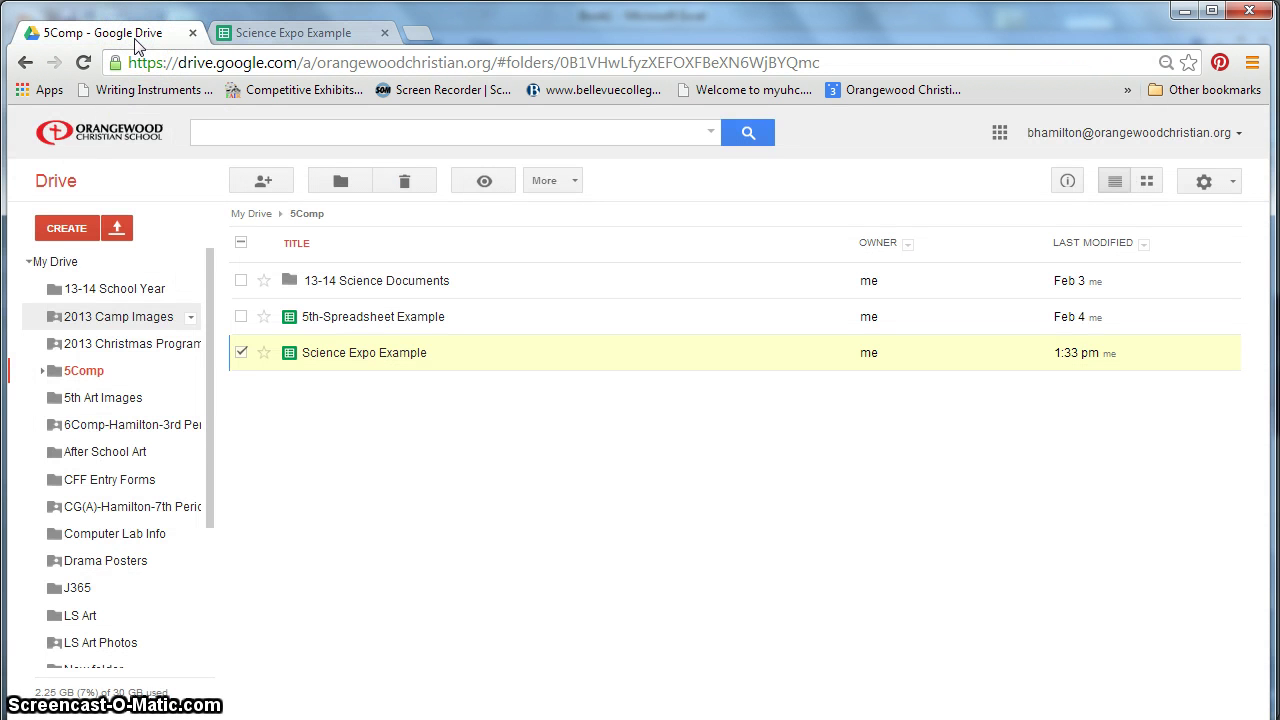
left_click(66, 228)
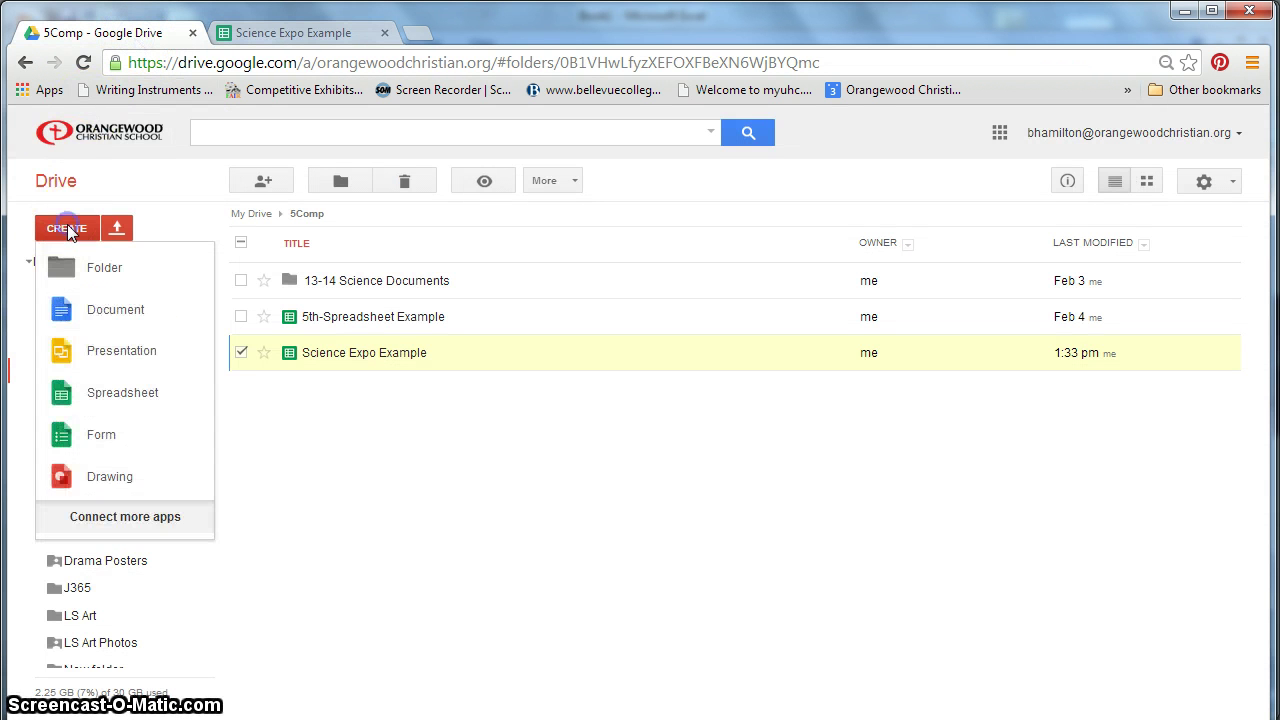
left_click(123, 310)
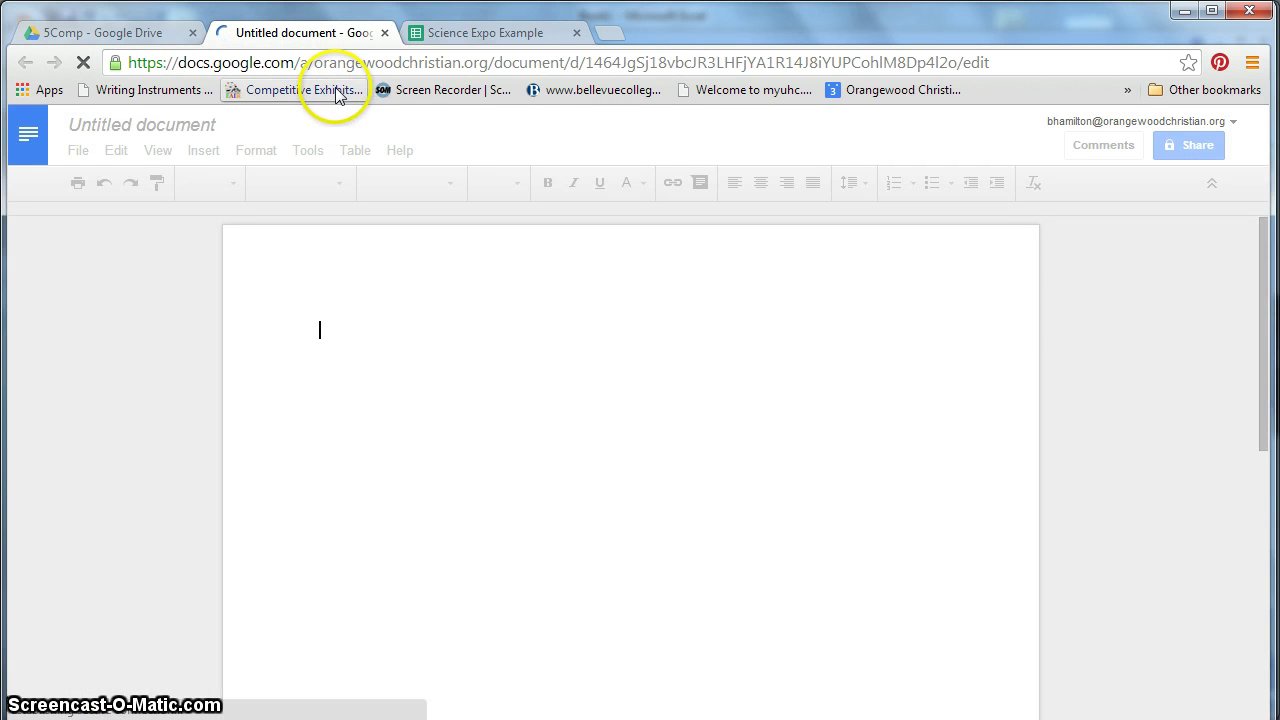
double_click(323, 326)
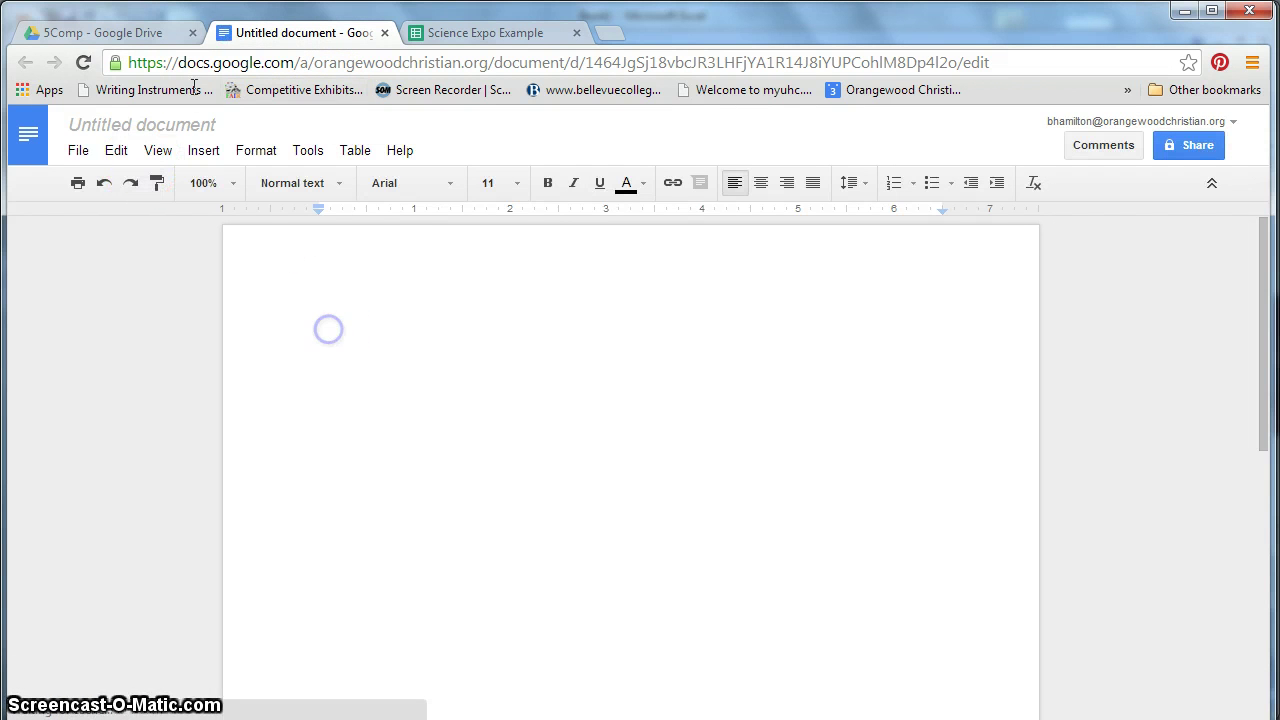
Step: Insert the Superscript Two special character from the Number, Decimal set into the document
left_click(204, 152)
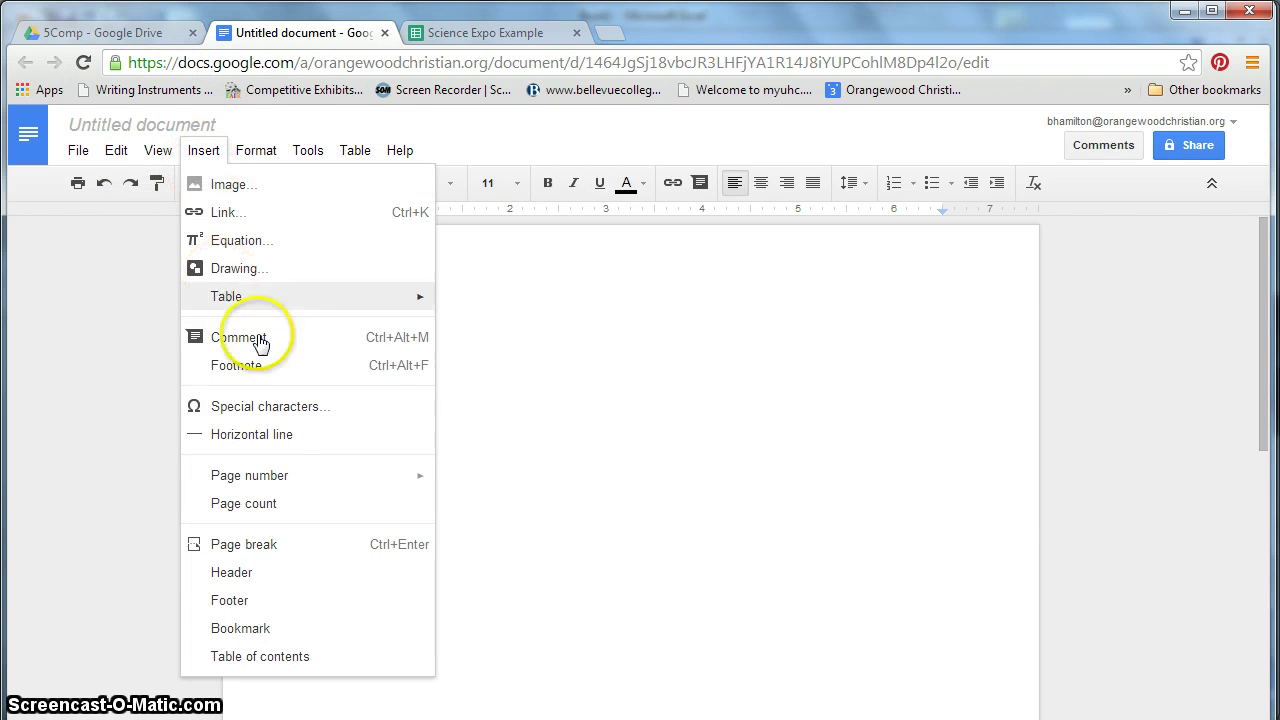
left_click(262, 408)
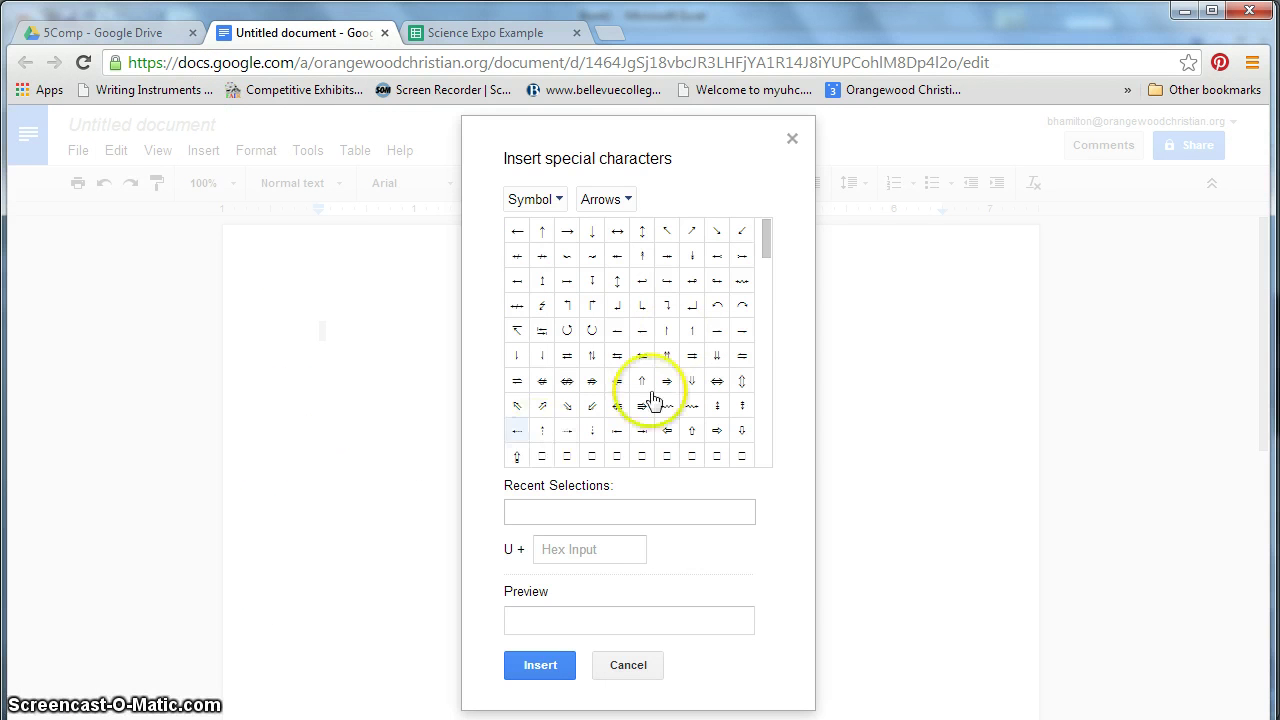
left_click(546, 199)
left_click_drag(551, 201, 551, 262)
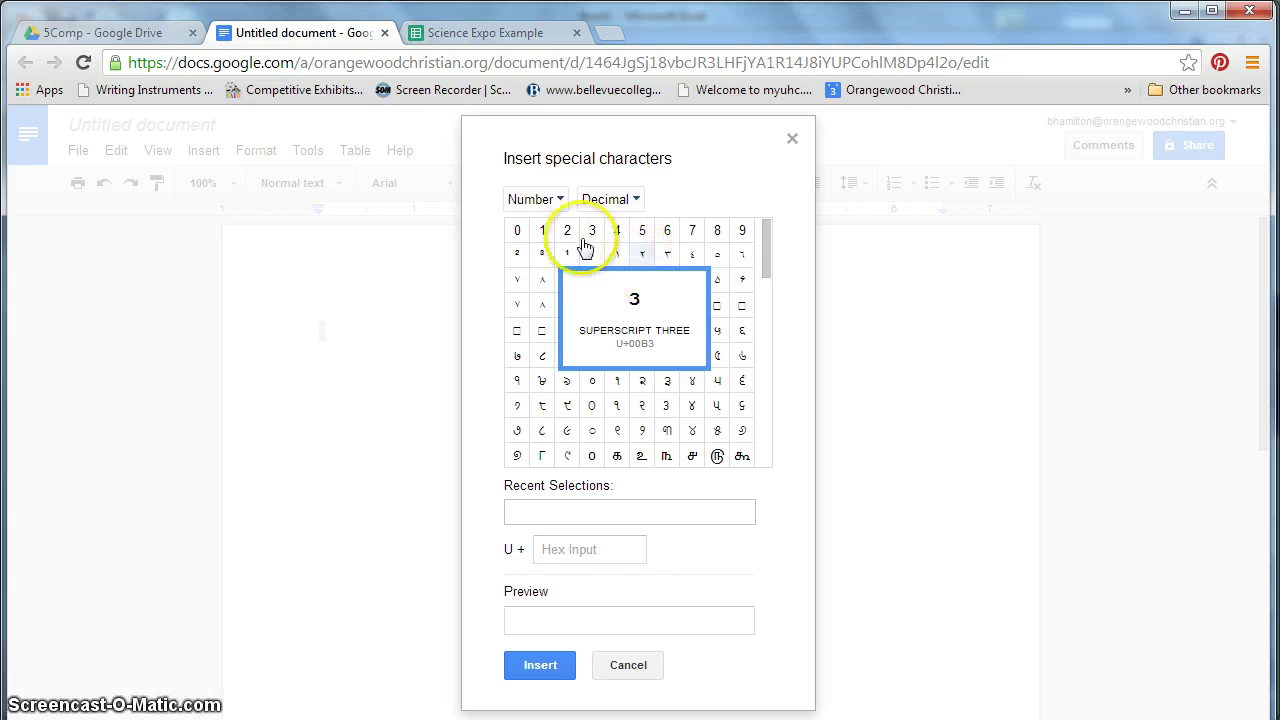
left_click(527, 263)
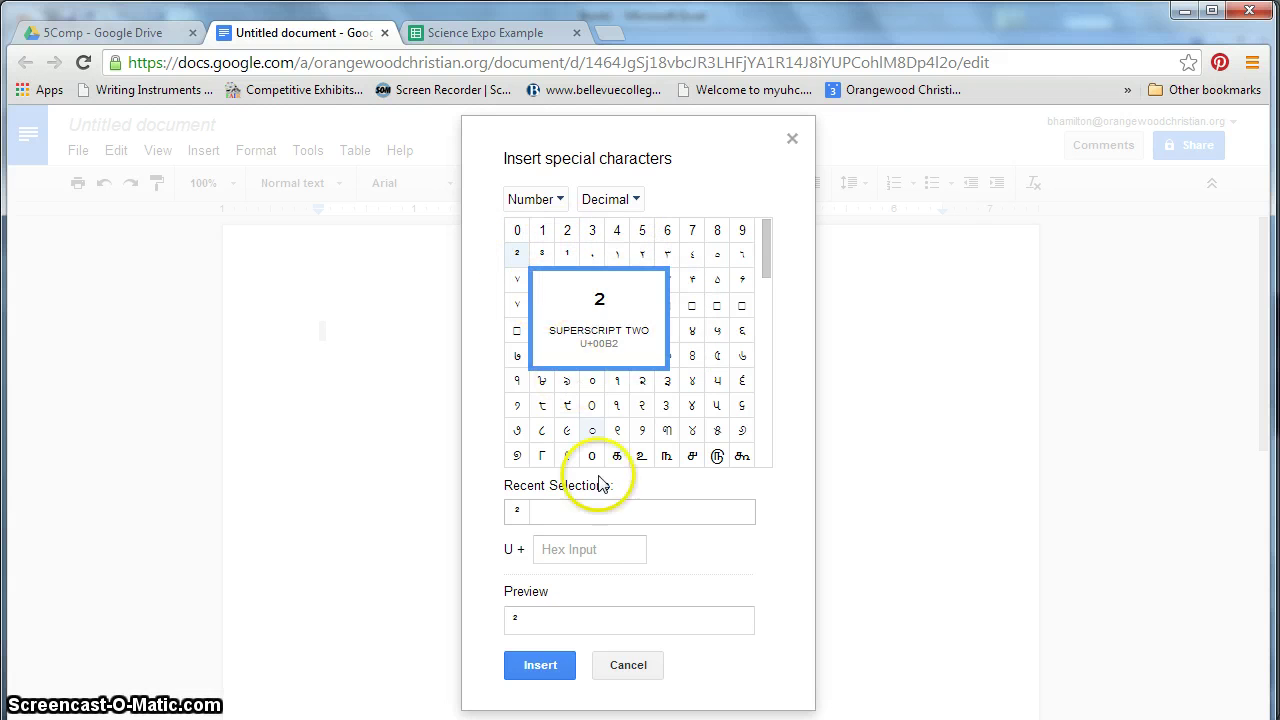
left_click(560, 668)
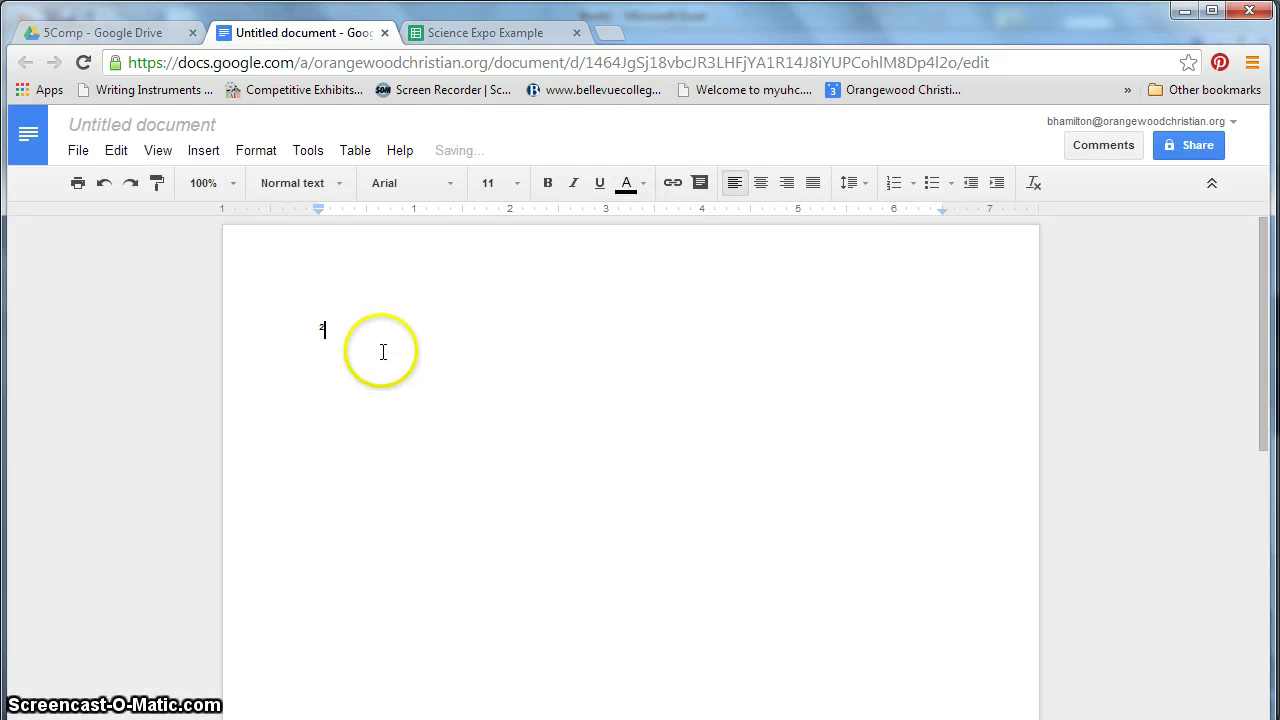
Step: Copy the superscript 2 from the document into the Science Expo Example spreadsheet, completing the B3 header as "Size (cm²)"
left_click_drag(380, 349, 300, 333)
key("ctrl+c")
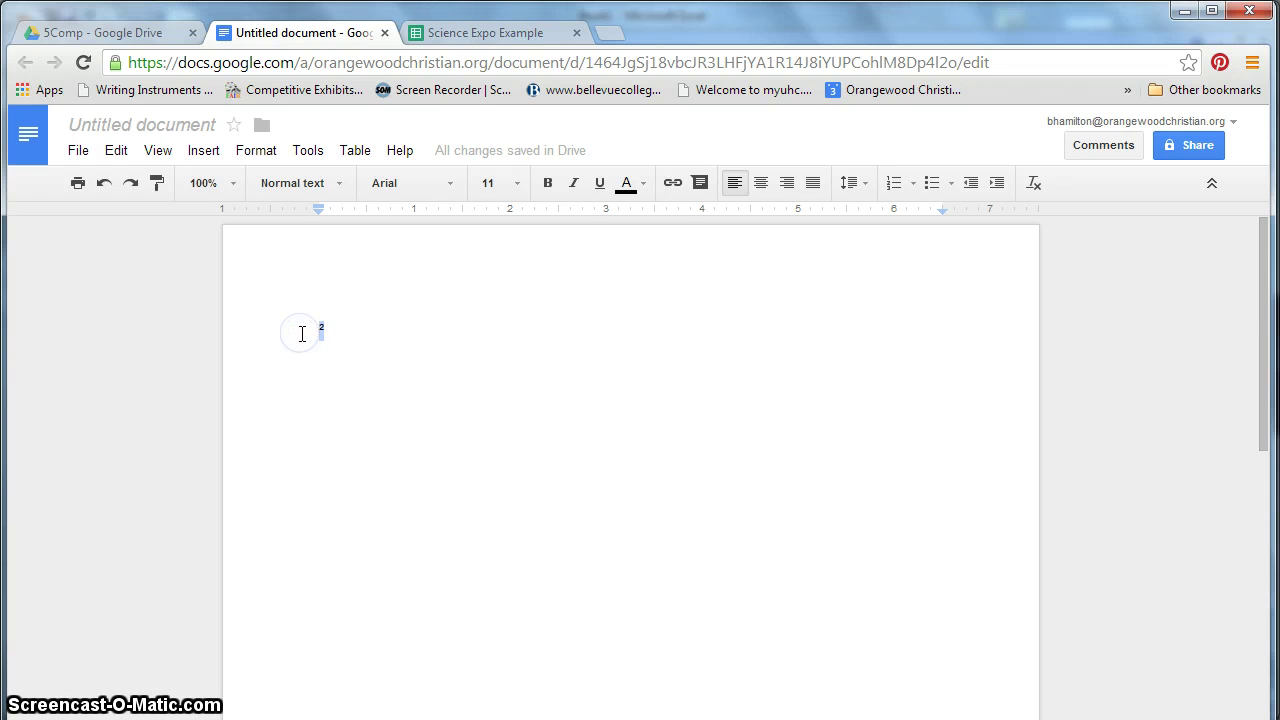
left_click(491, 31)
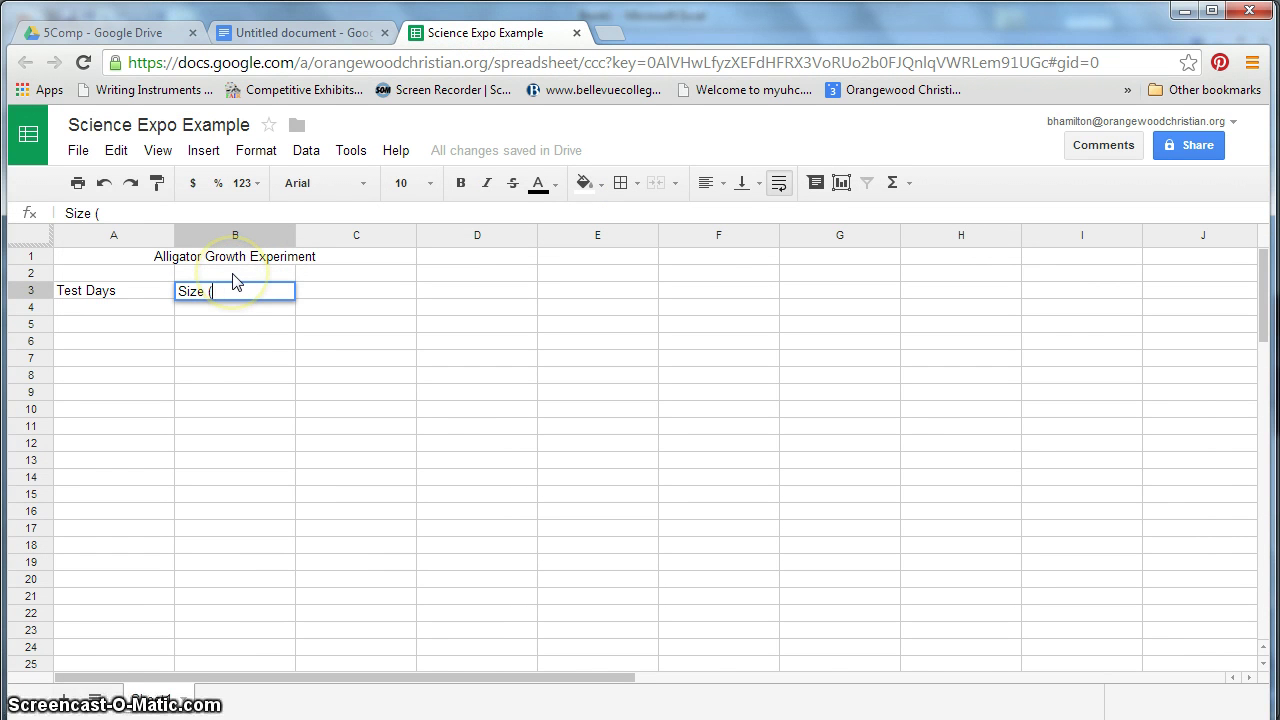
left_click(305, 32)
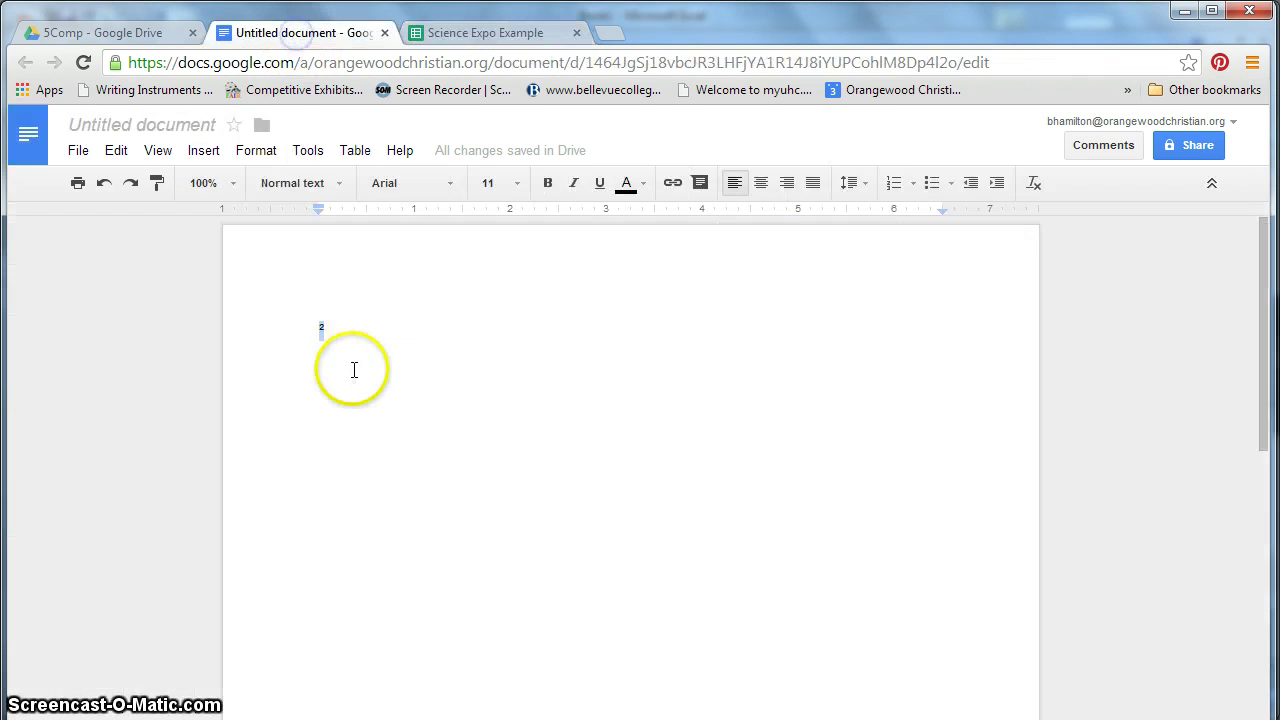
left_click(500, 33)
type("cm")
key("ctrl+v")
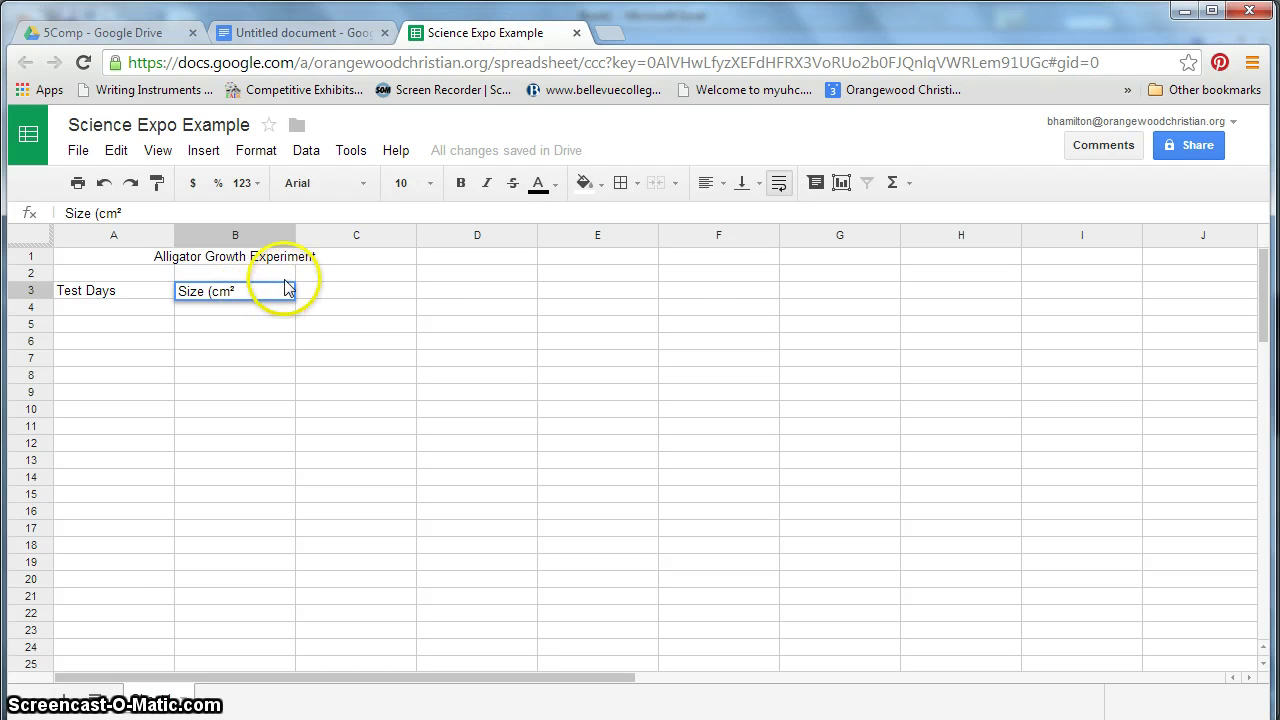
left_click(285, 288)
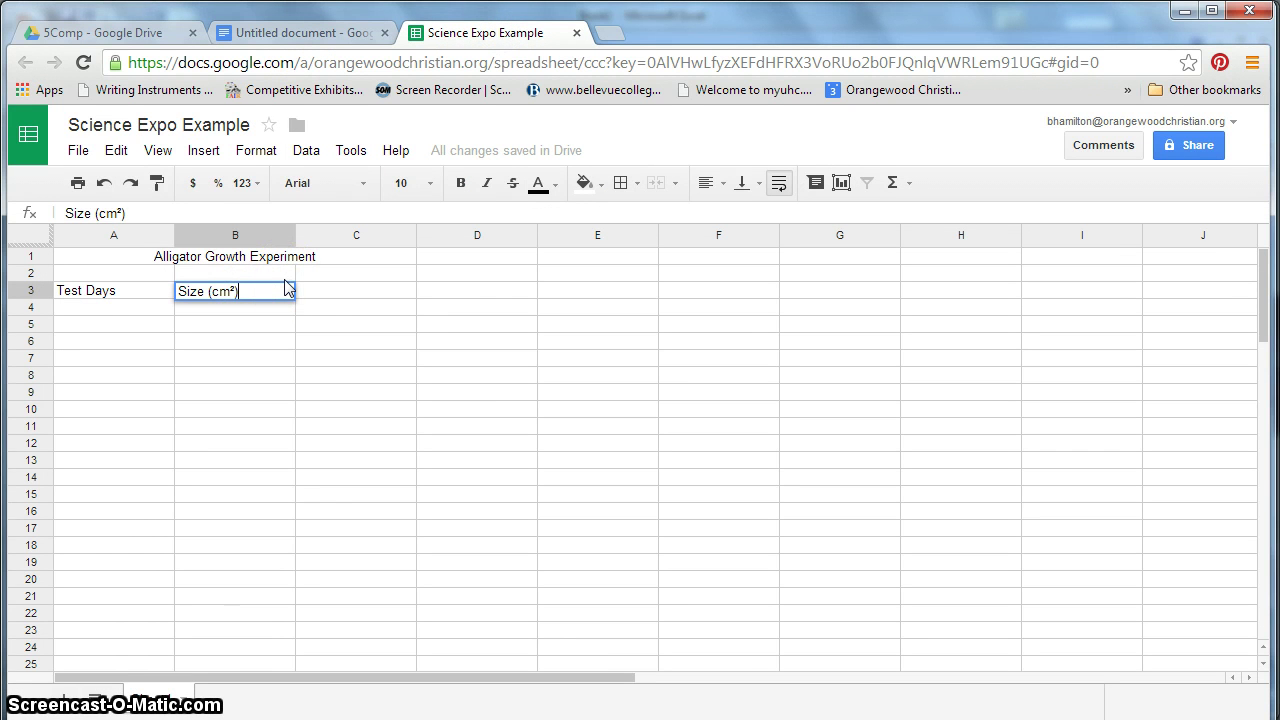
Step: Enter the header "Weight (g)" in cell C3
left_click(349, 291)
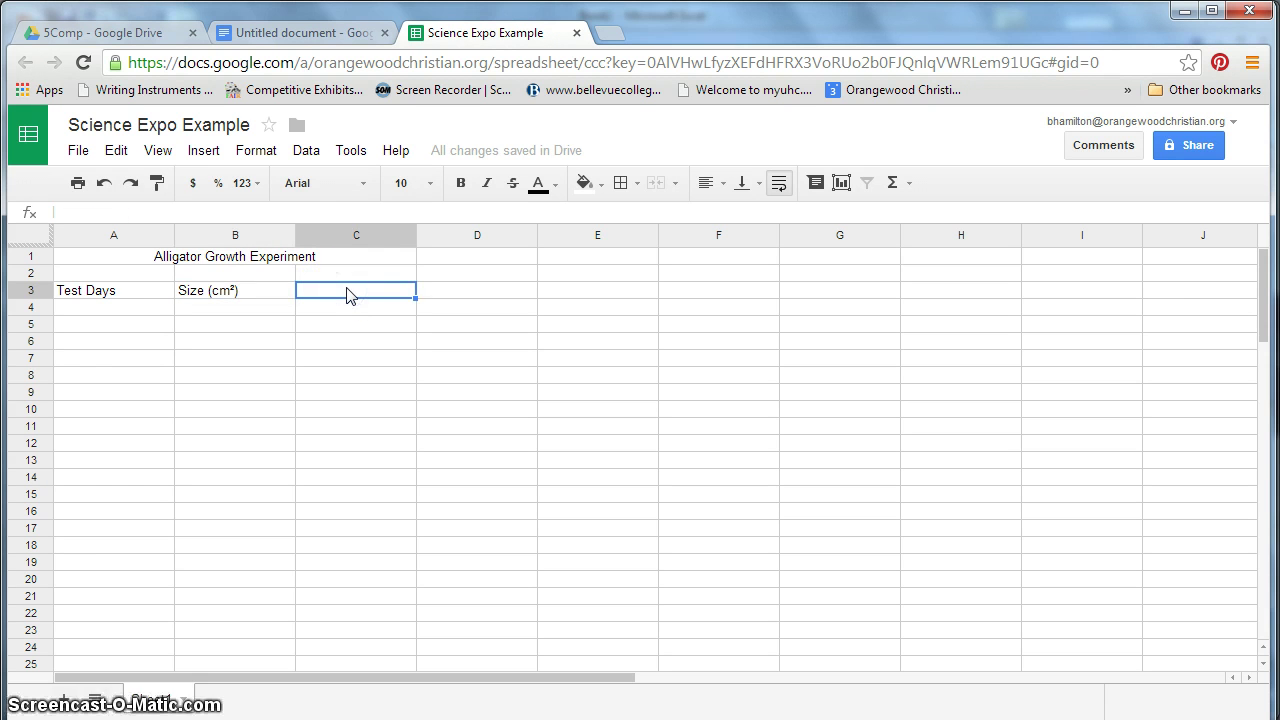
type("Weight (g")
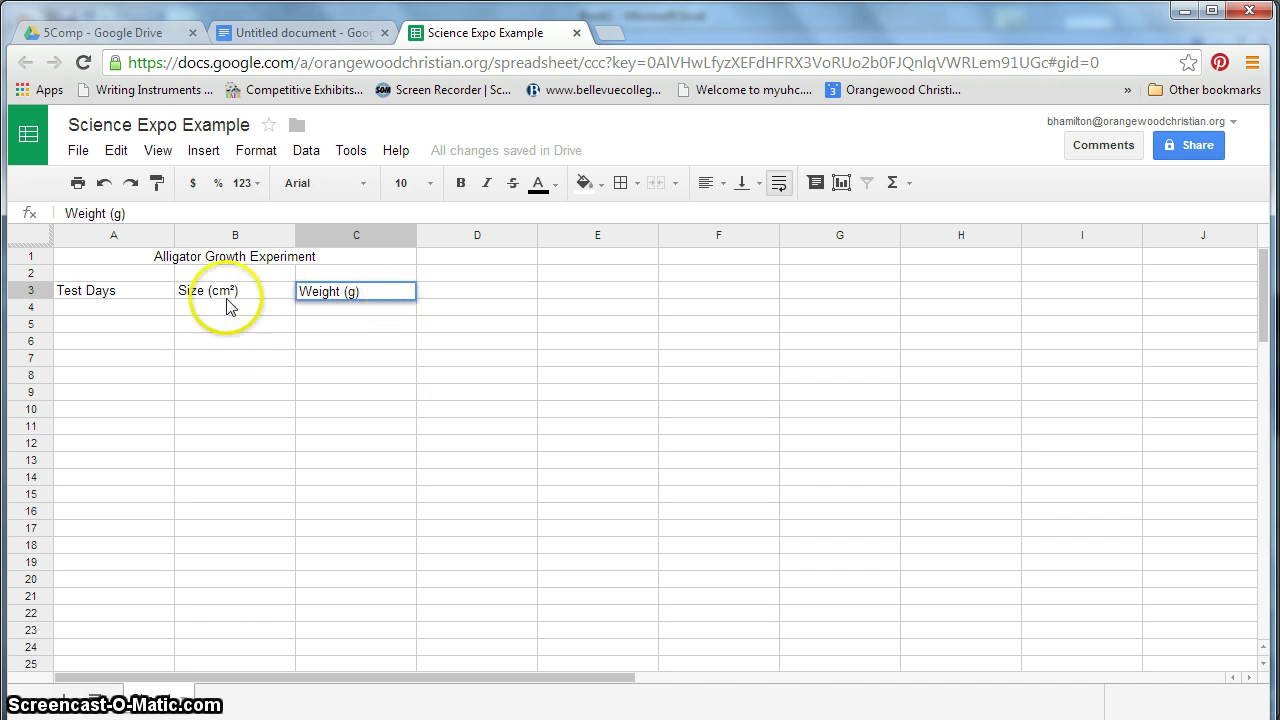
left_click(110, 293)
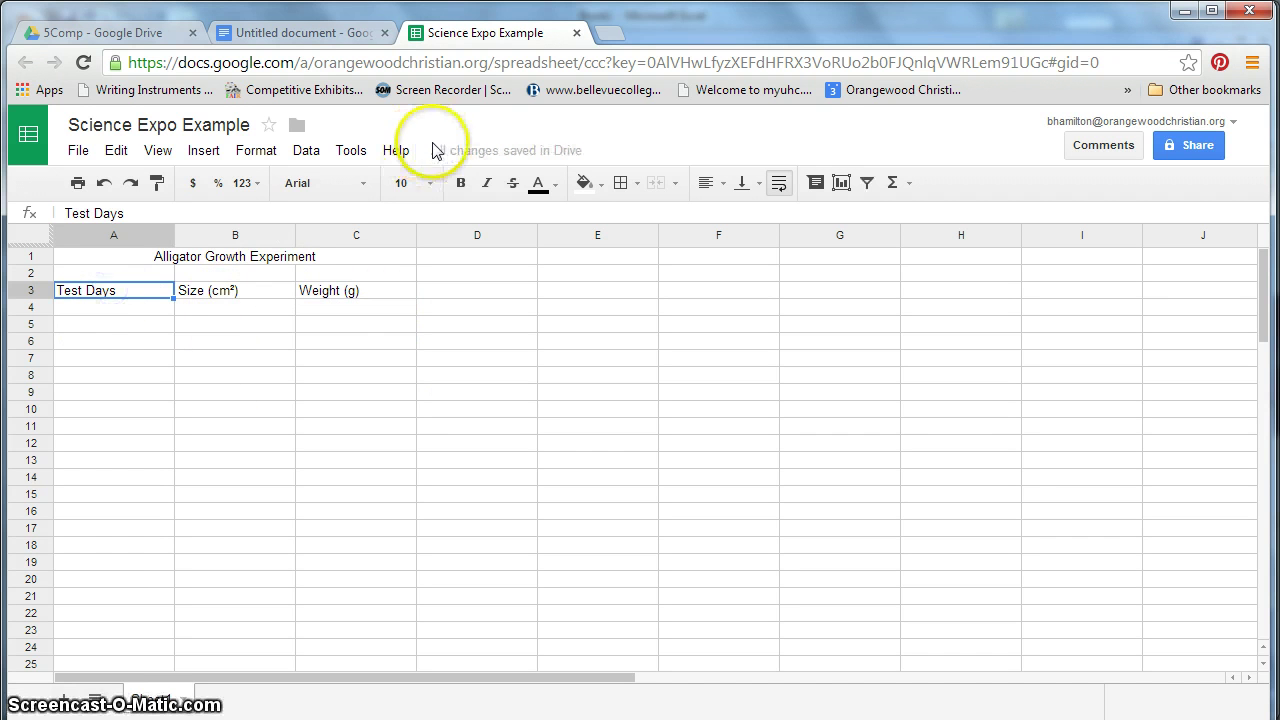
Step: Center the three column headers in cells A3 through C3 horizontally
left_click(160, 340)
left_click_drag(129, 297, 356, 291)
left_click(708, 183)
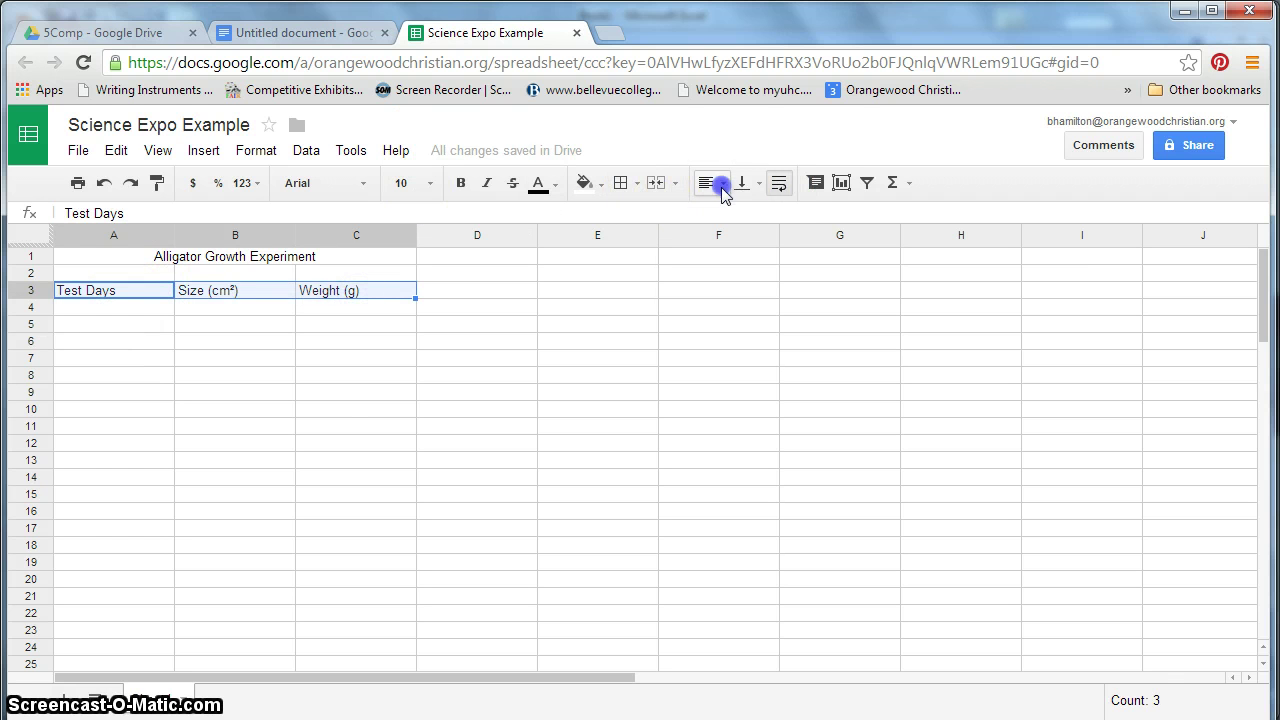
left_click(735, 220)
Step: Enter "Day 1" in cell A4 below the Test Days header, discarding the suggested autocomplete text
left_click(130, 310)
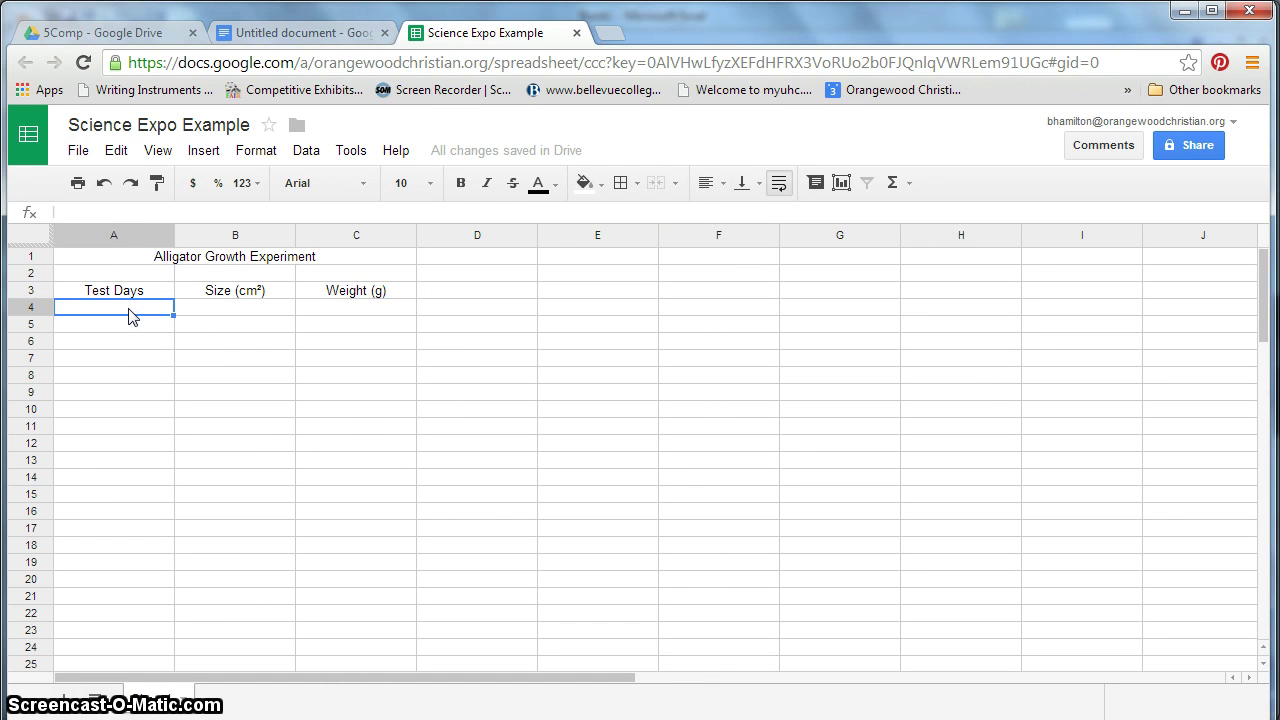
type("Test")
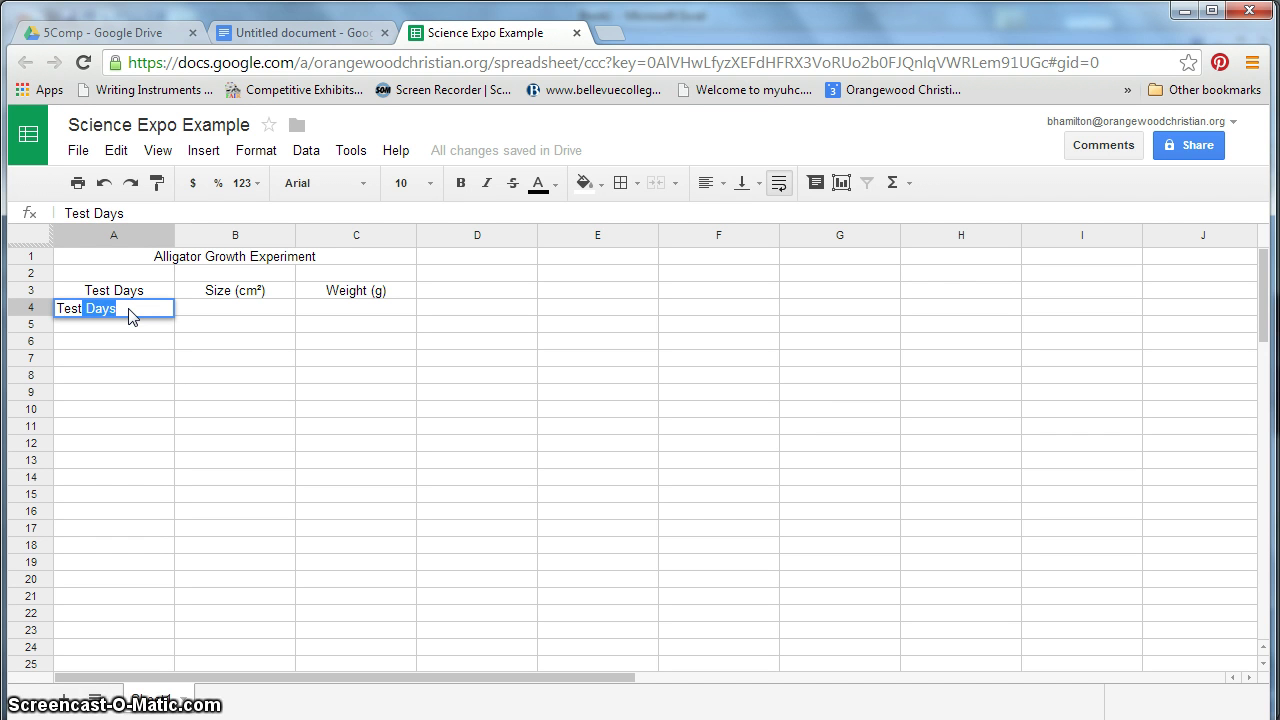
key("BackSpace")
key("BackSpace")
key("BackSpace")
type("Day 1")
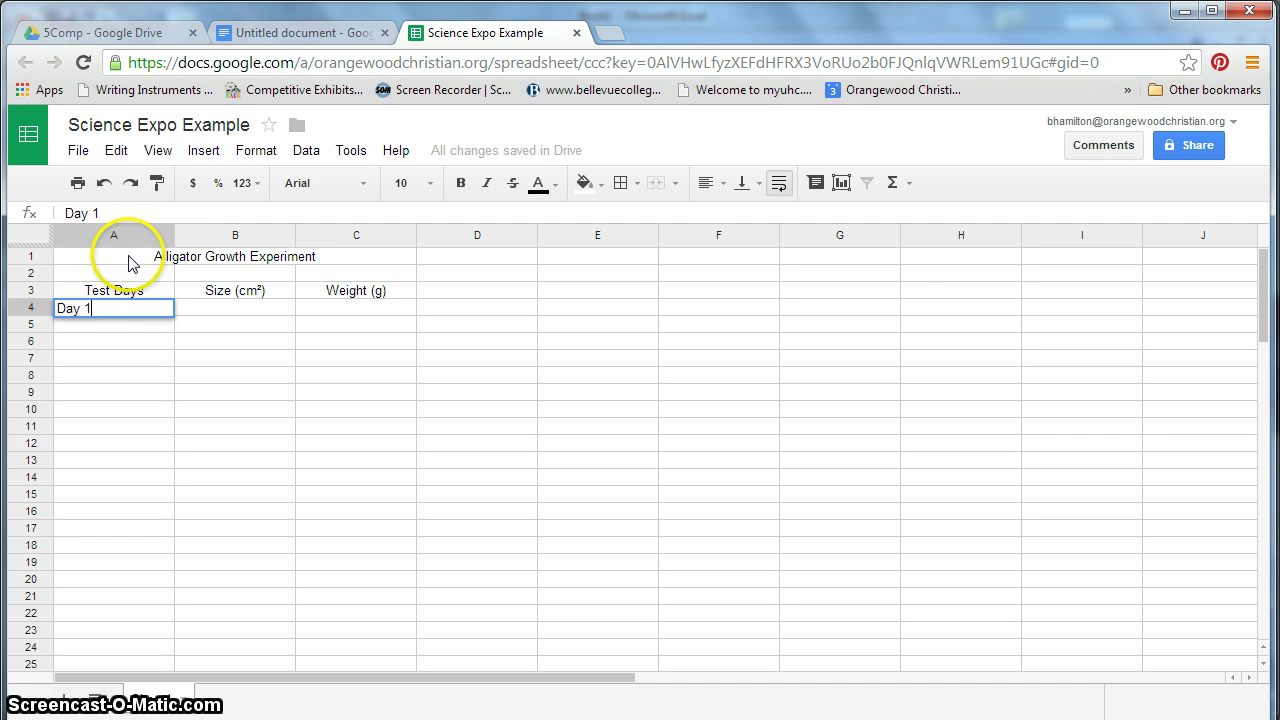
Step: Fill the "Day 1" label from cell A4 down through A8
left_click(171, 365)
left_click(166, 317)
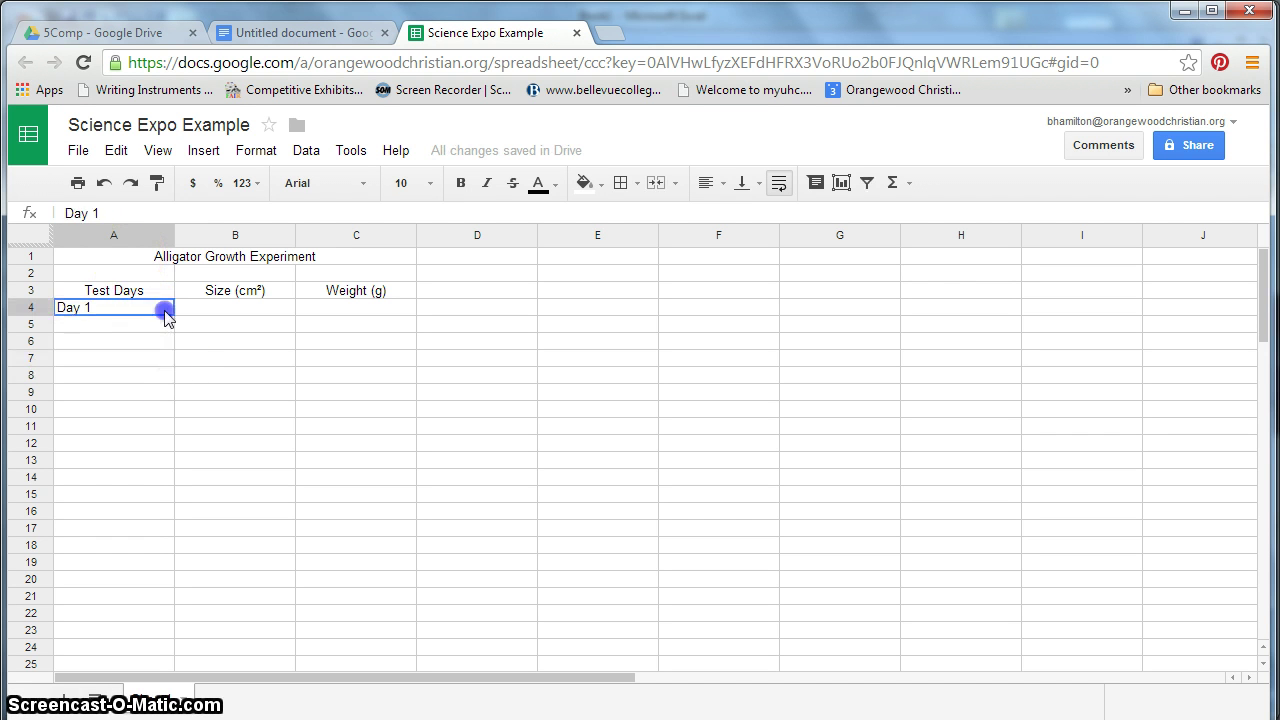
left_click_drag(172, 317, 160, 380)
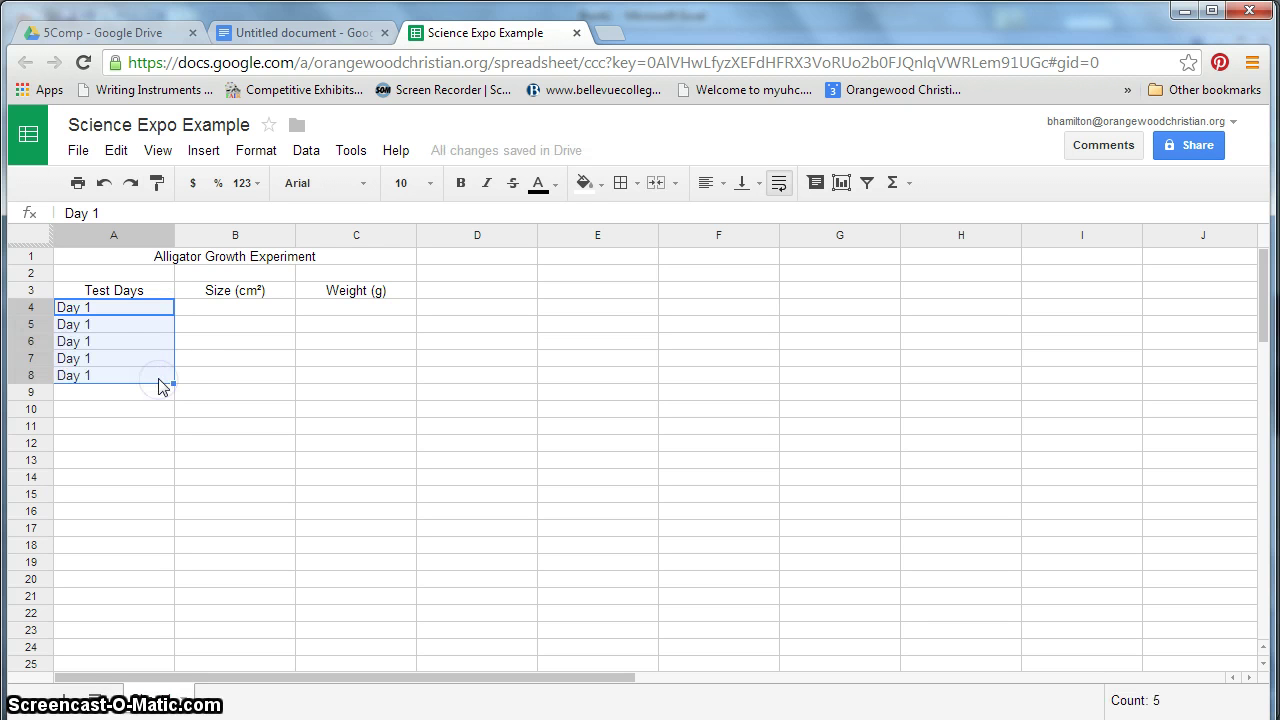
Step: Change the repeated labels in cells A5 through A8 to "Day 2", "Day 3", "Day 4" and "Day 5"
left_click(113, 333)
double_click(113, 333)
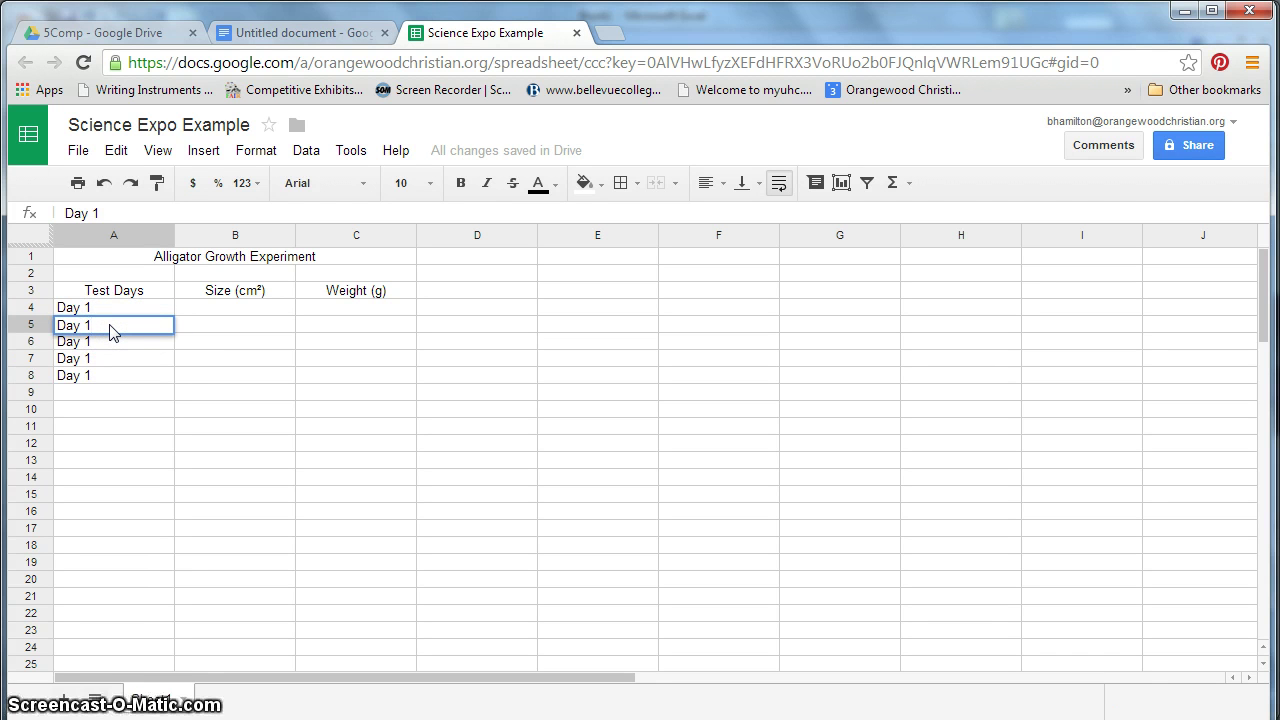
key("BackSpace")
type("2")
left_click(106, 340)
double_click(108, 342)
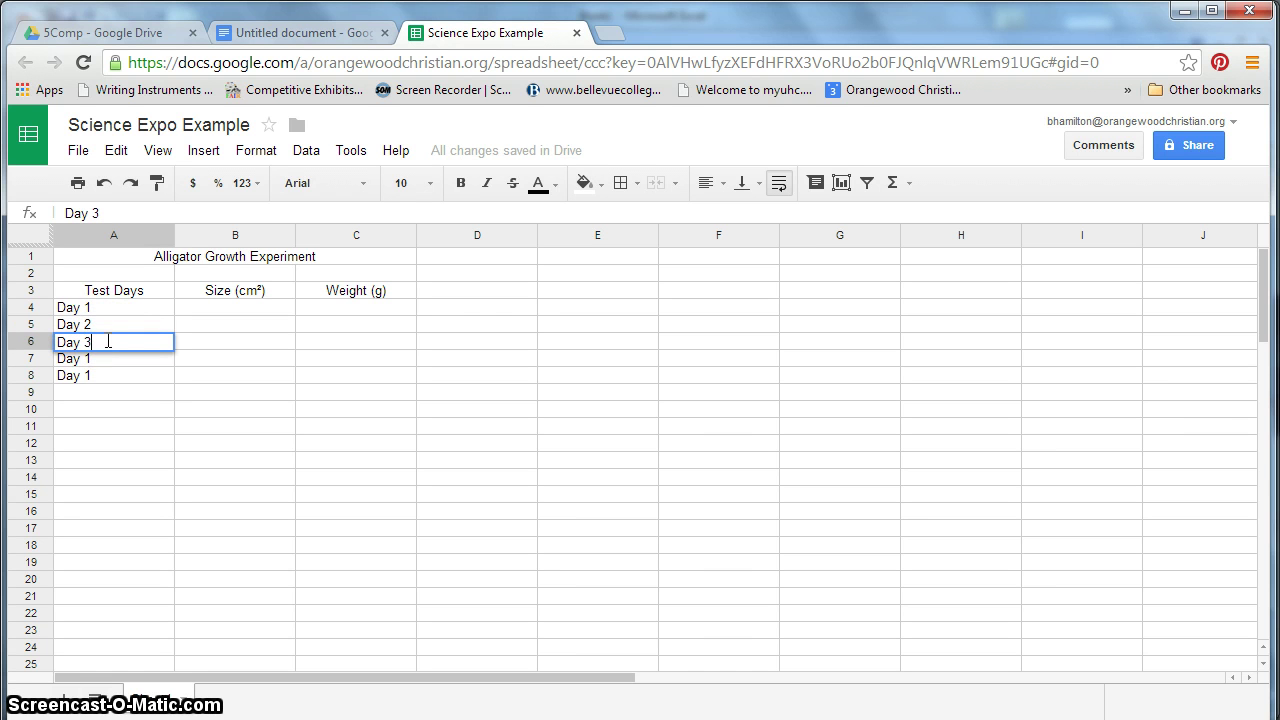
type("3")
double_click(107, 360)
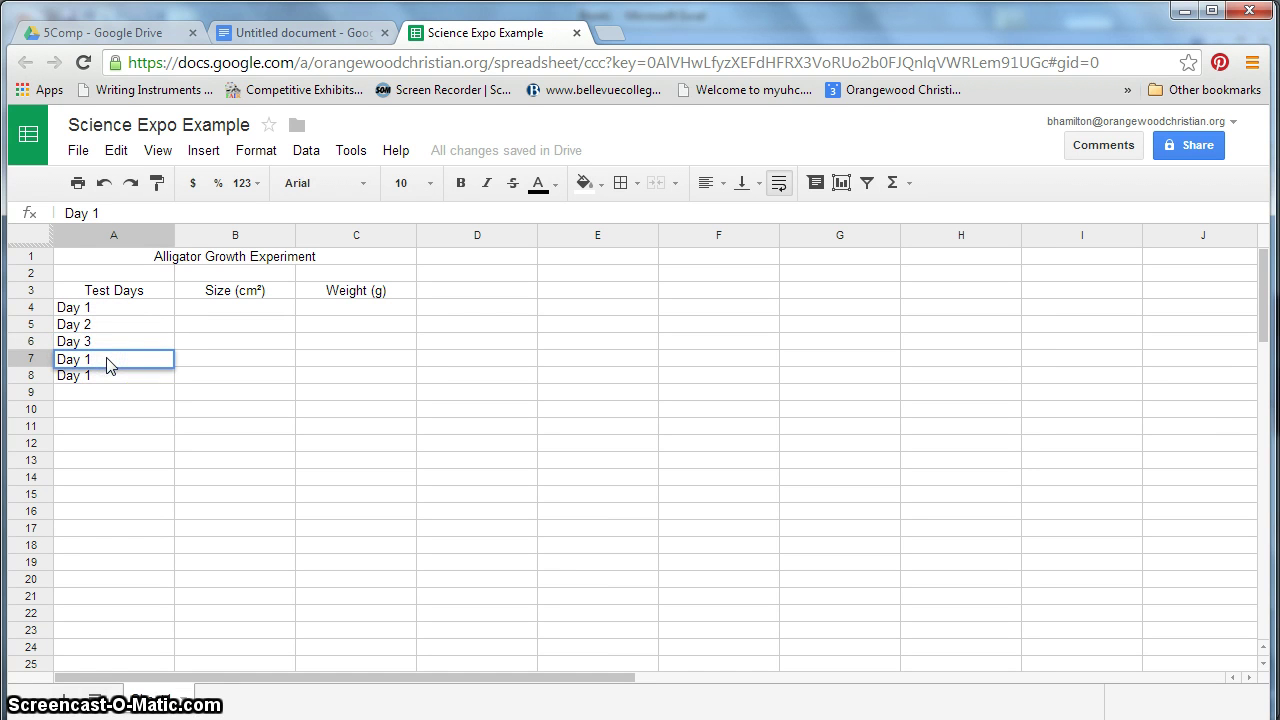
type("4")
double_click(107, 375)
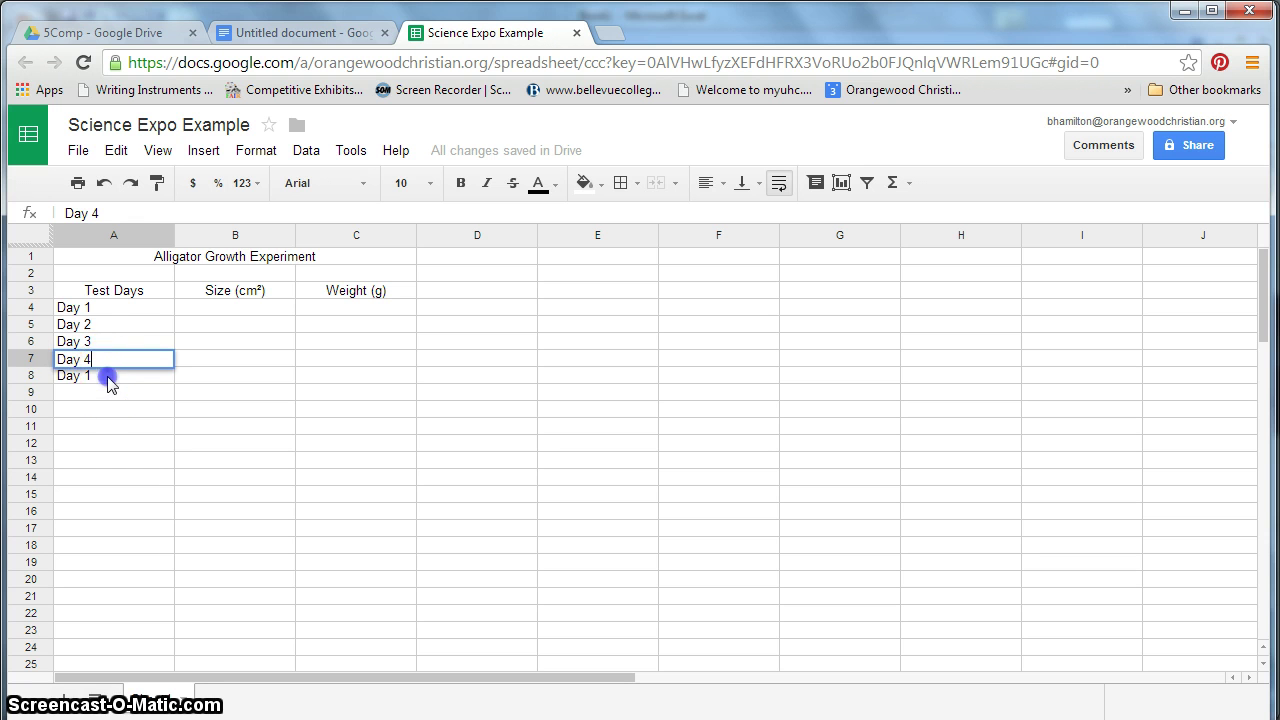
key("BackSpace")
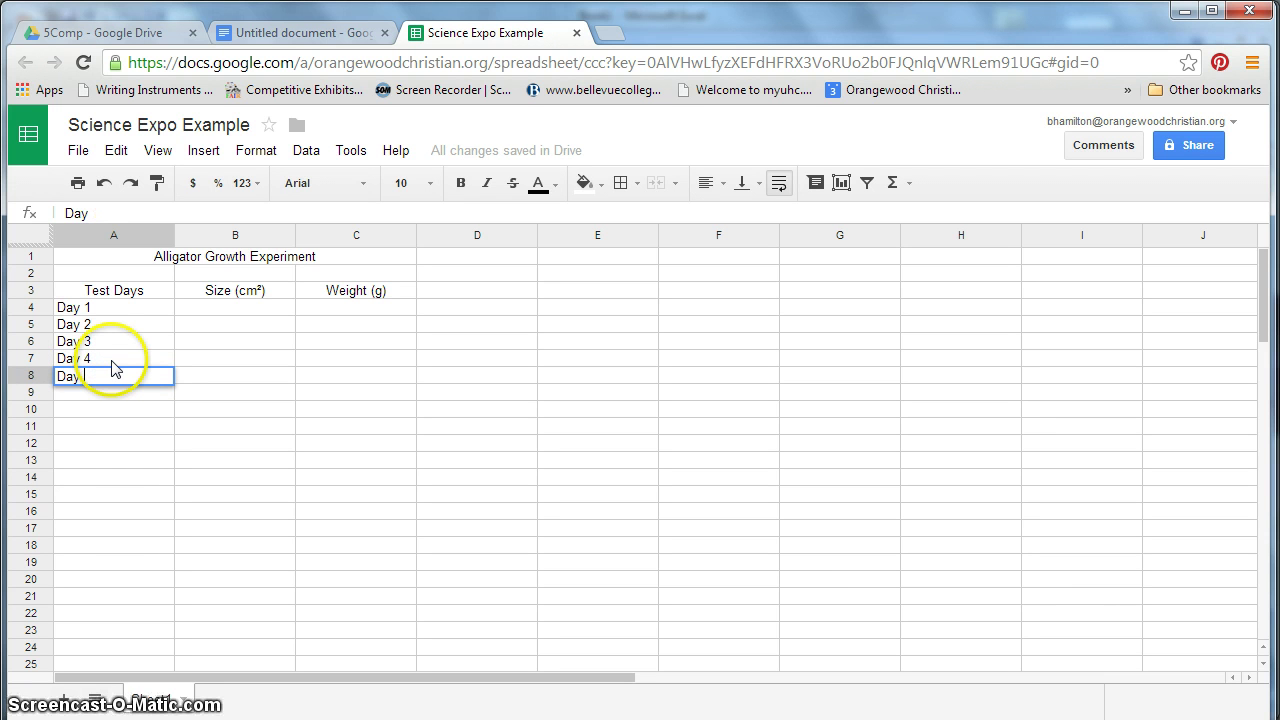
type("5")
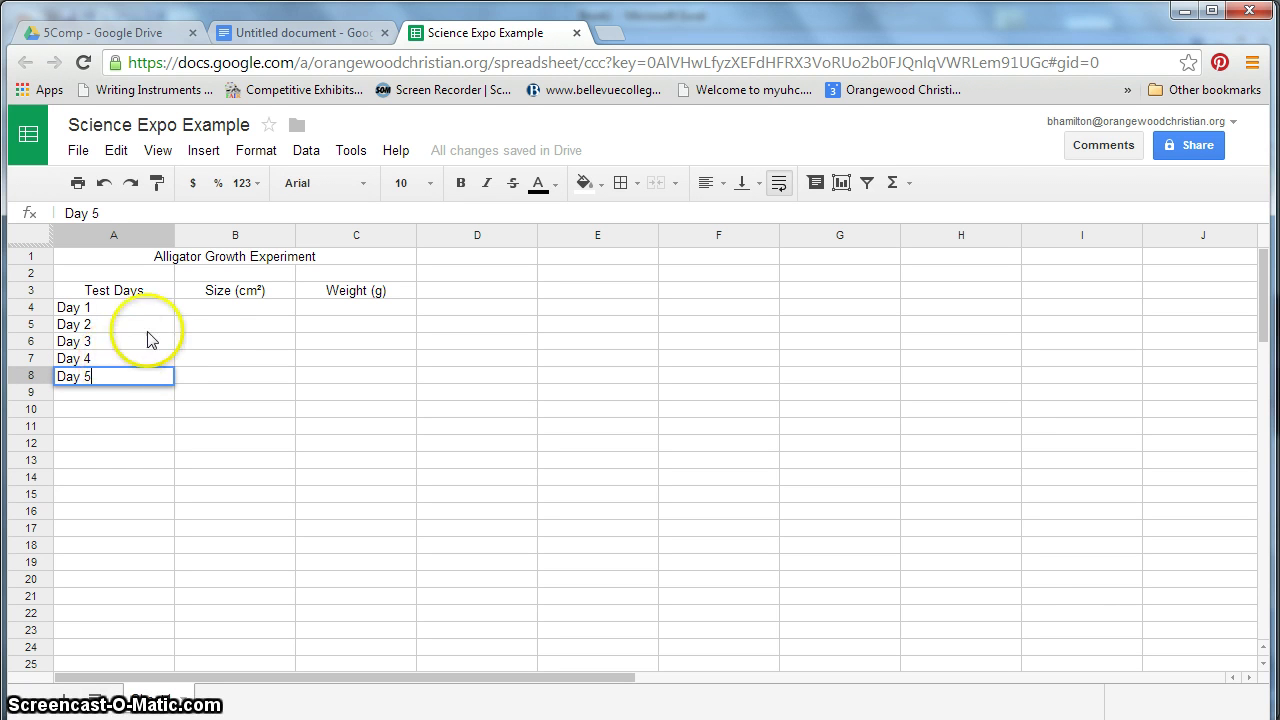
Step: Enter 18, 50, 95, 120 and .142 in cells B4 through B8 under the Size header
left_click(199, 311)
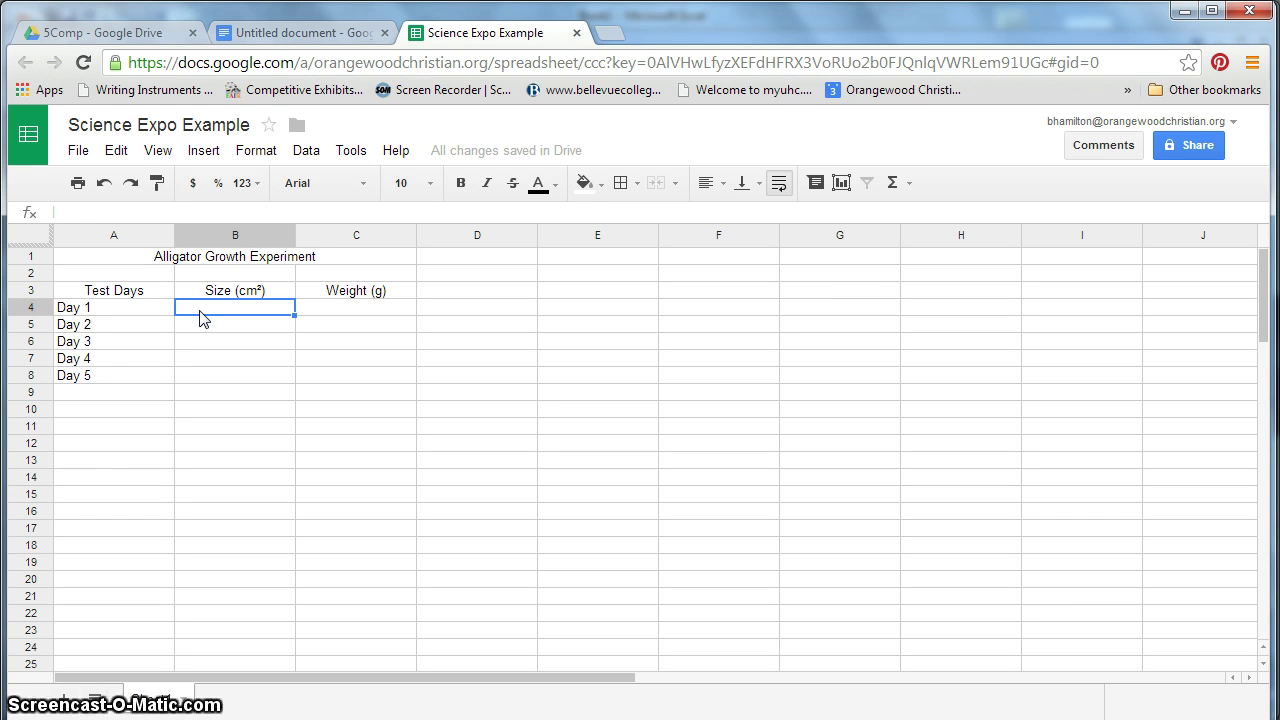
type("18")
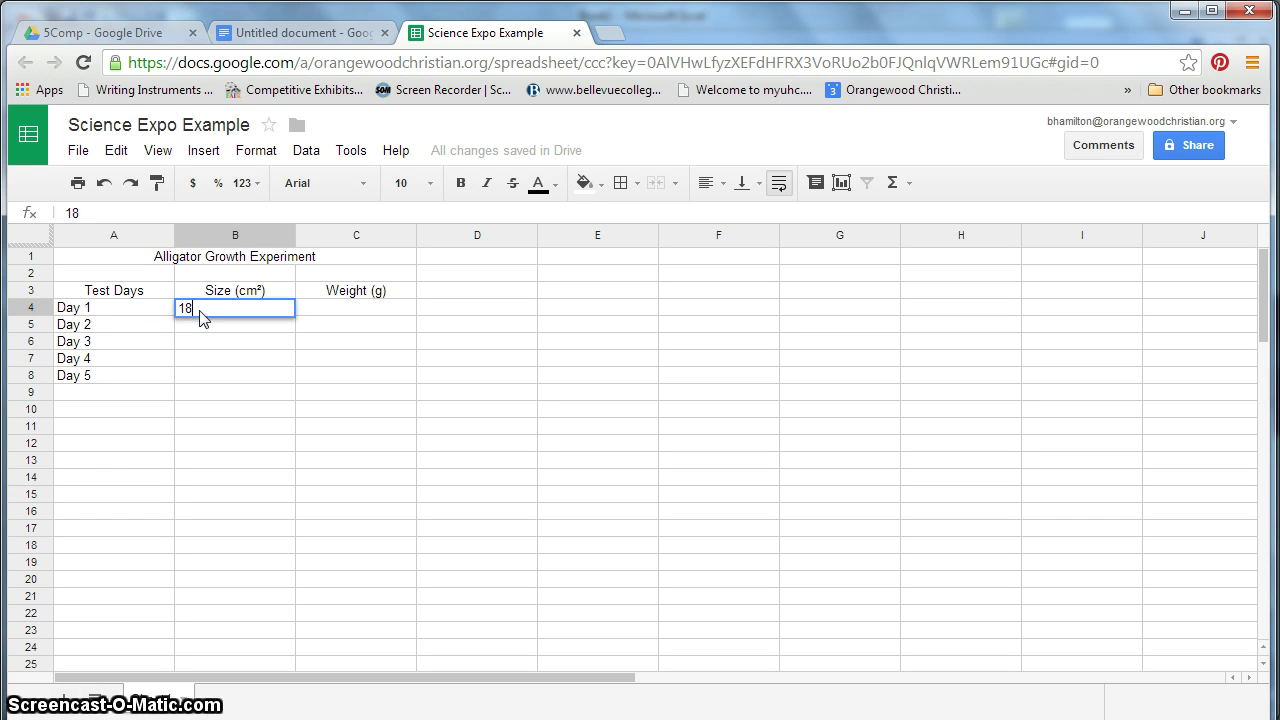
key("Return")
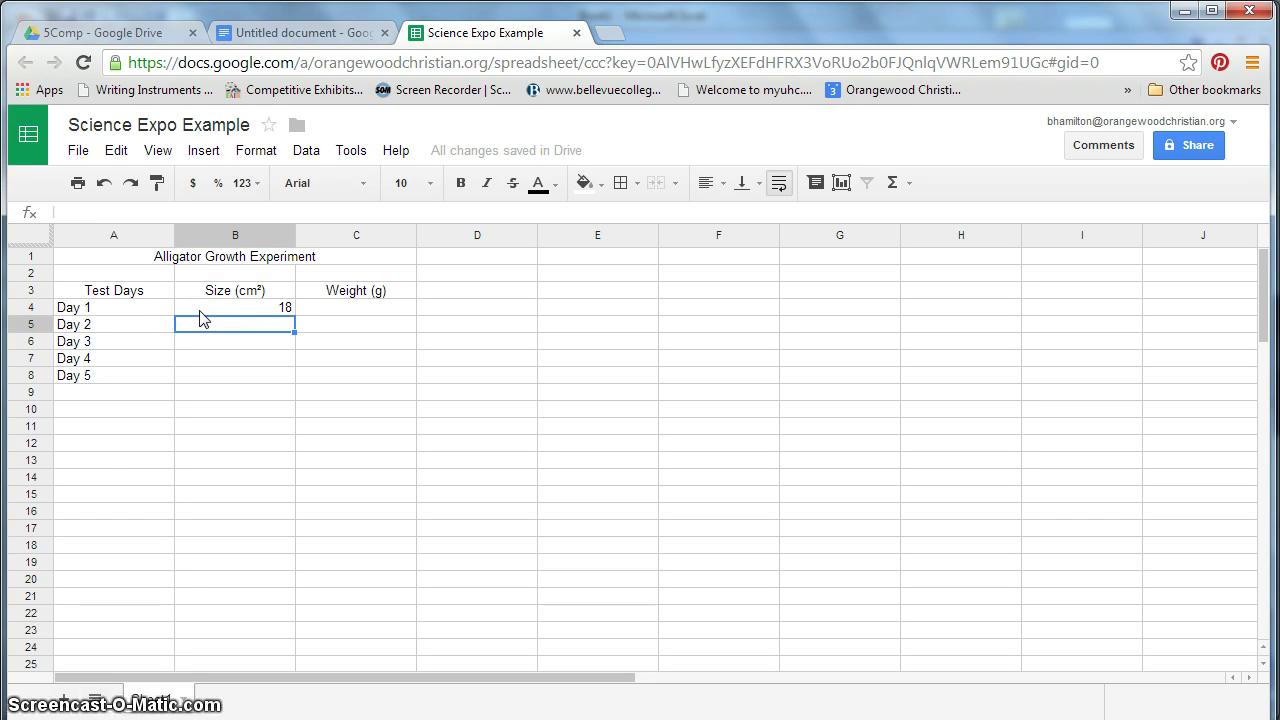
type("50")
key("Return")
type("95")
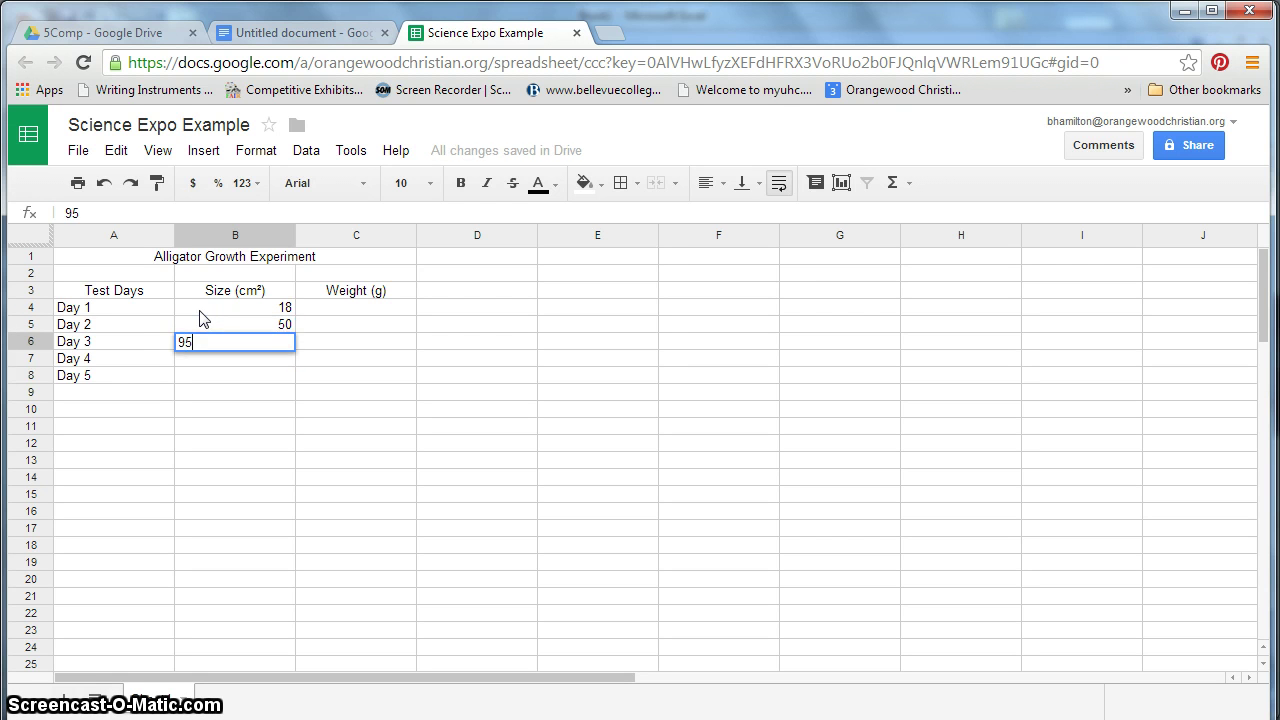
key("Return")
type("120")
key("Return")
type(".1")
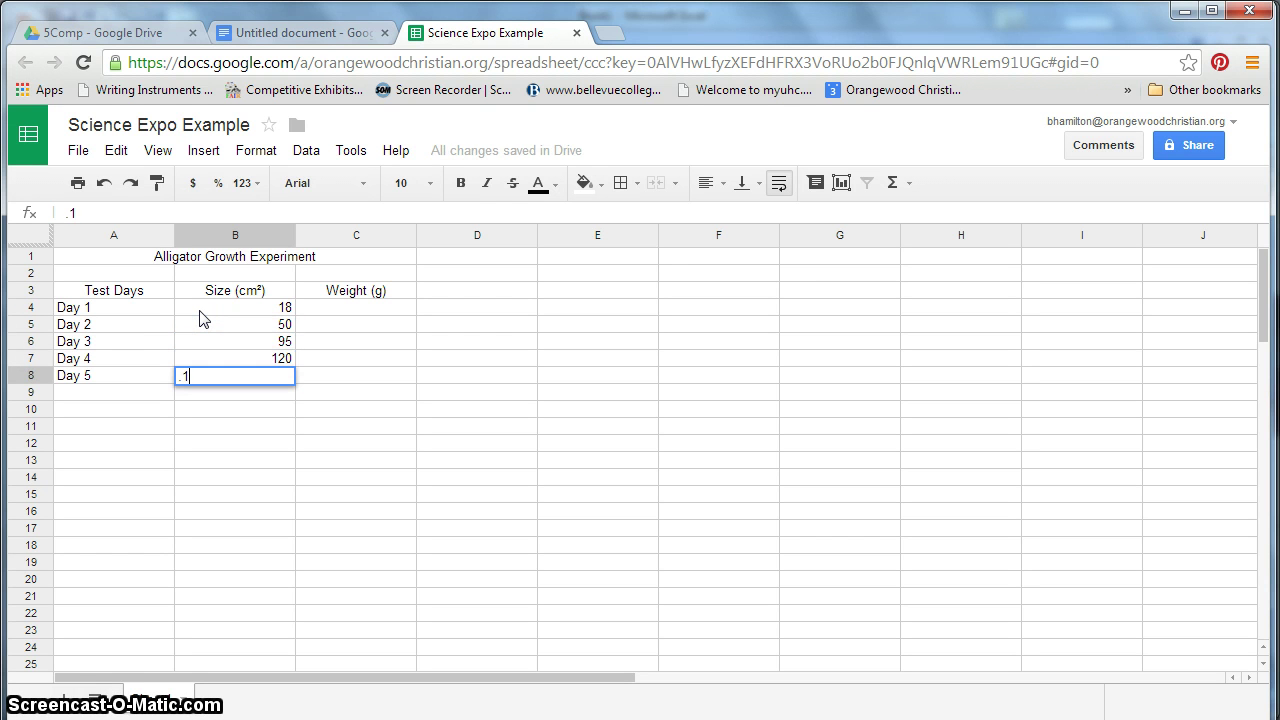
type("42")
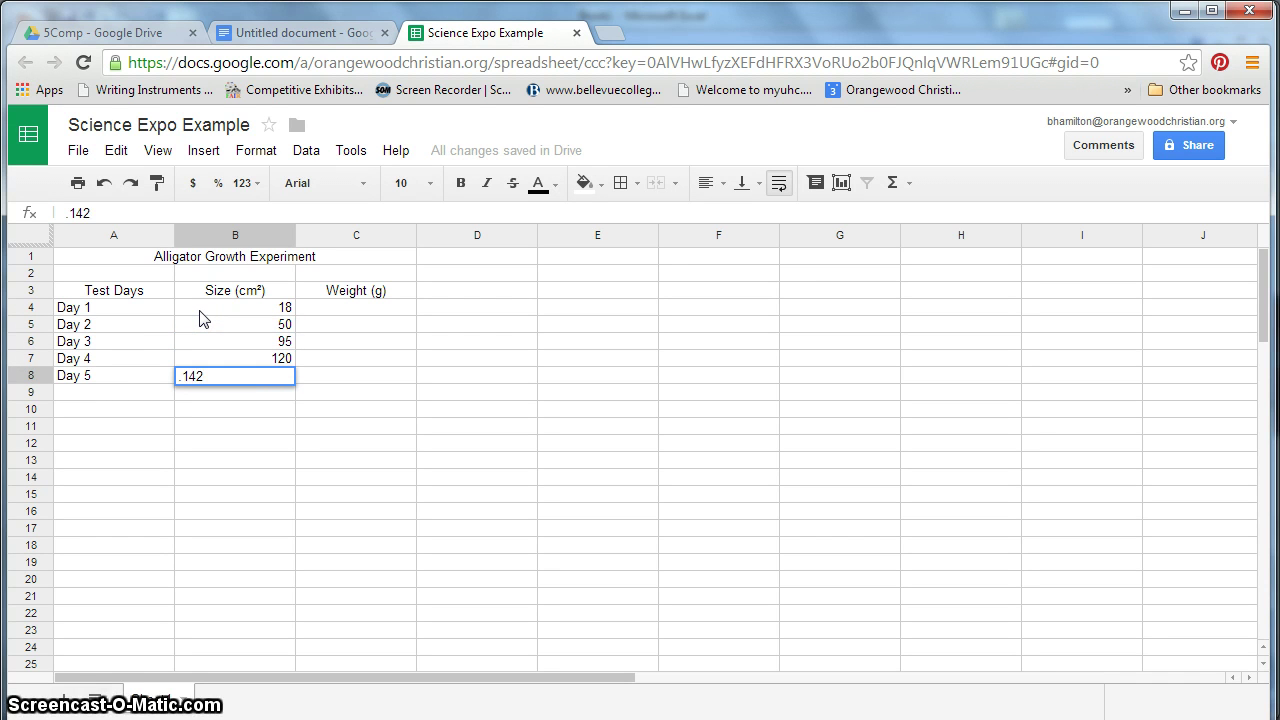
key("Left")
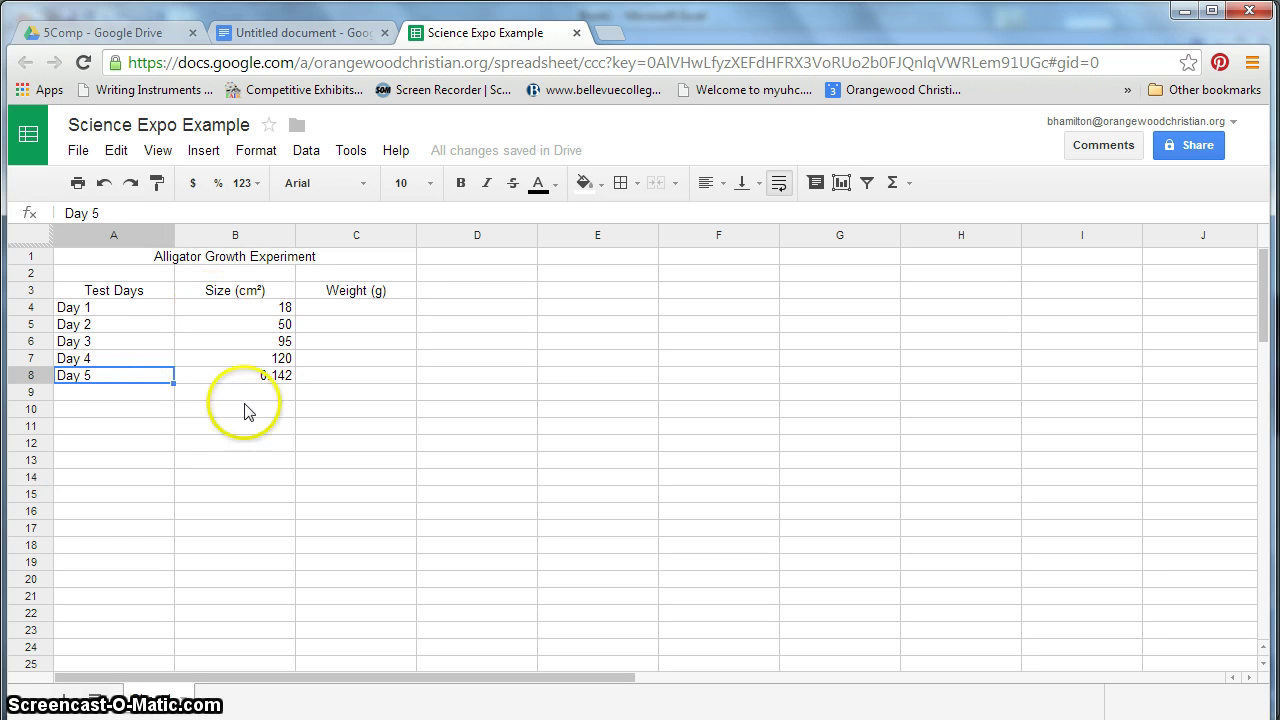
Step: Correct the Day 5 size in cell B8 to 142 by removing the decimal point
double_click(263, 378)
left_click_drag(271, 376, 246, 369)
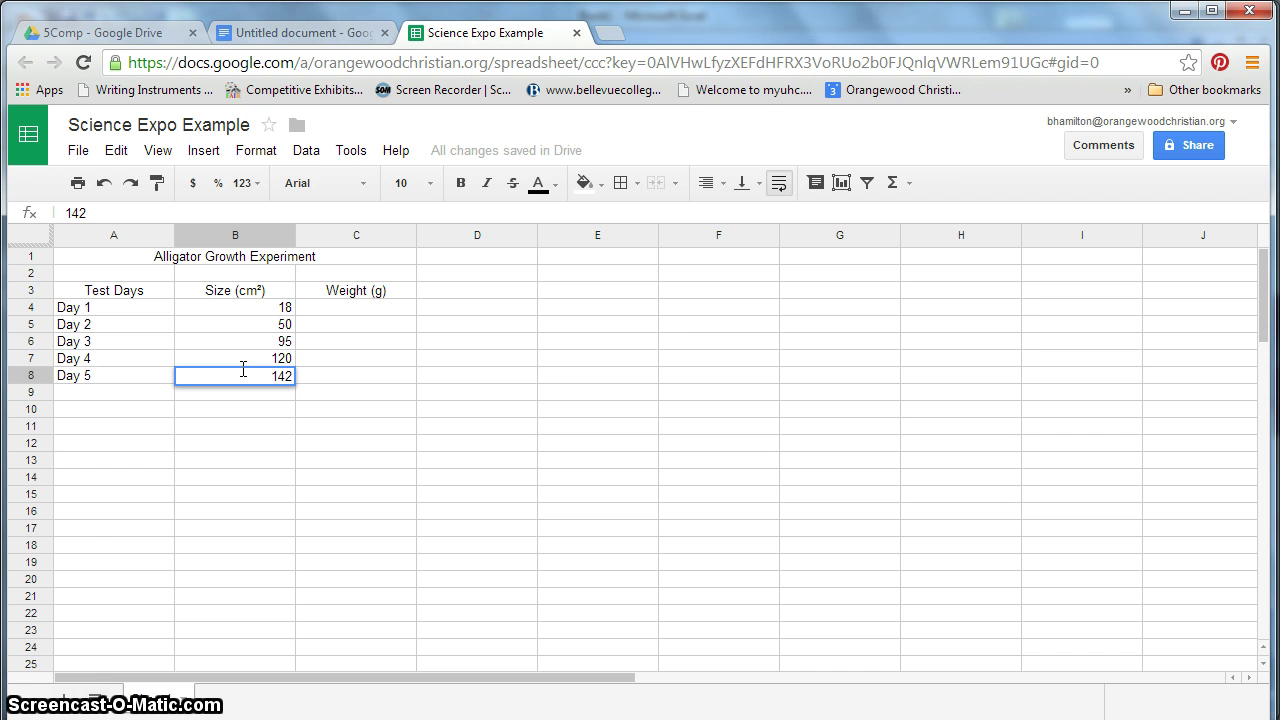
left_click(271, 306)
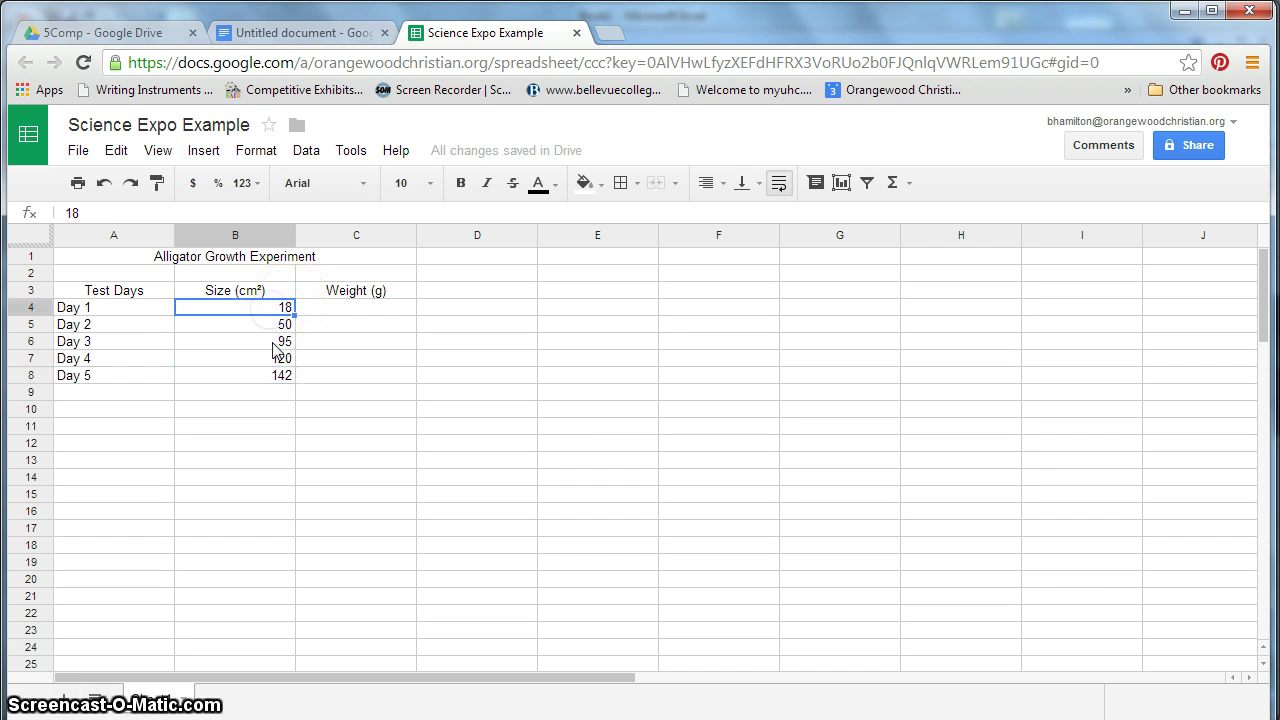
Step: Enter the weights 12, 50, 95, 120 and 142 in cells C4 through C8
left_click(347, 313)
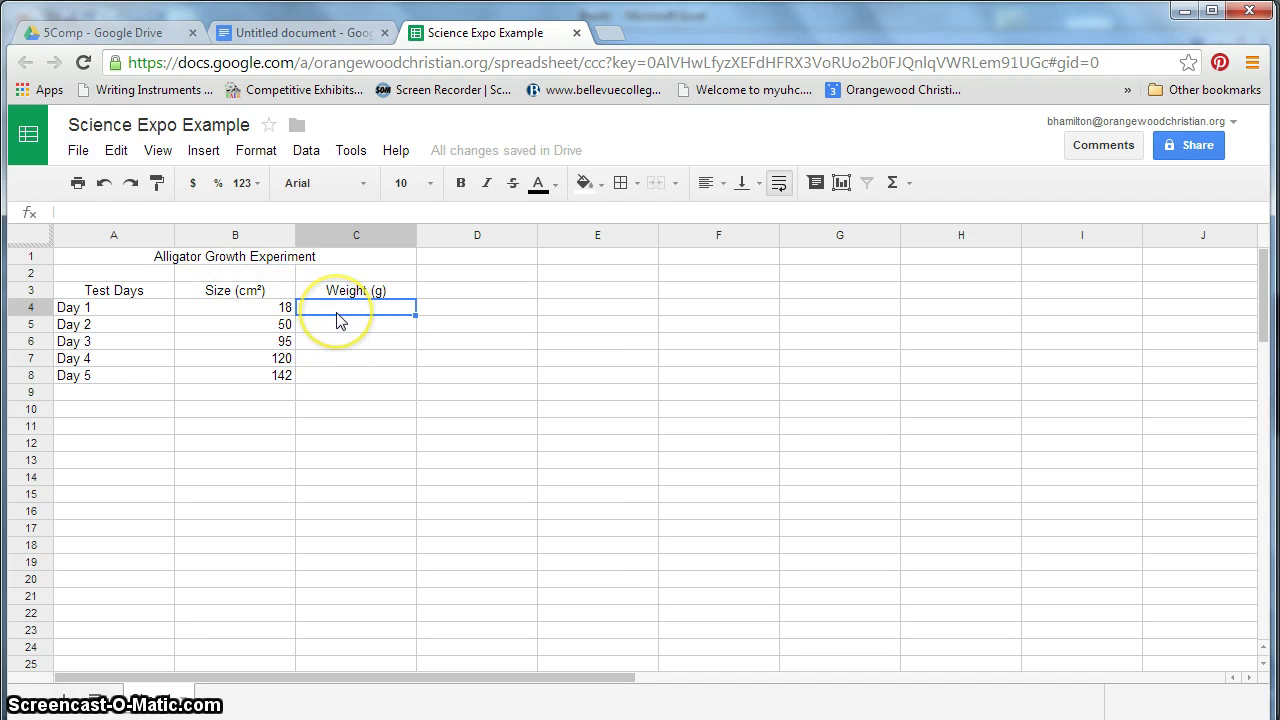
type("12")
key("Return")
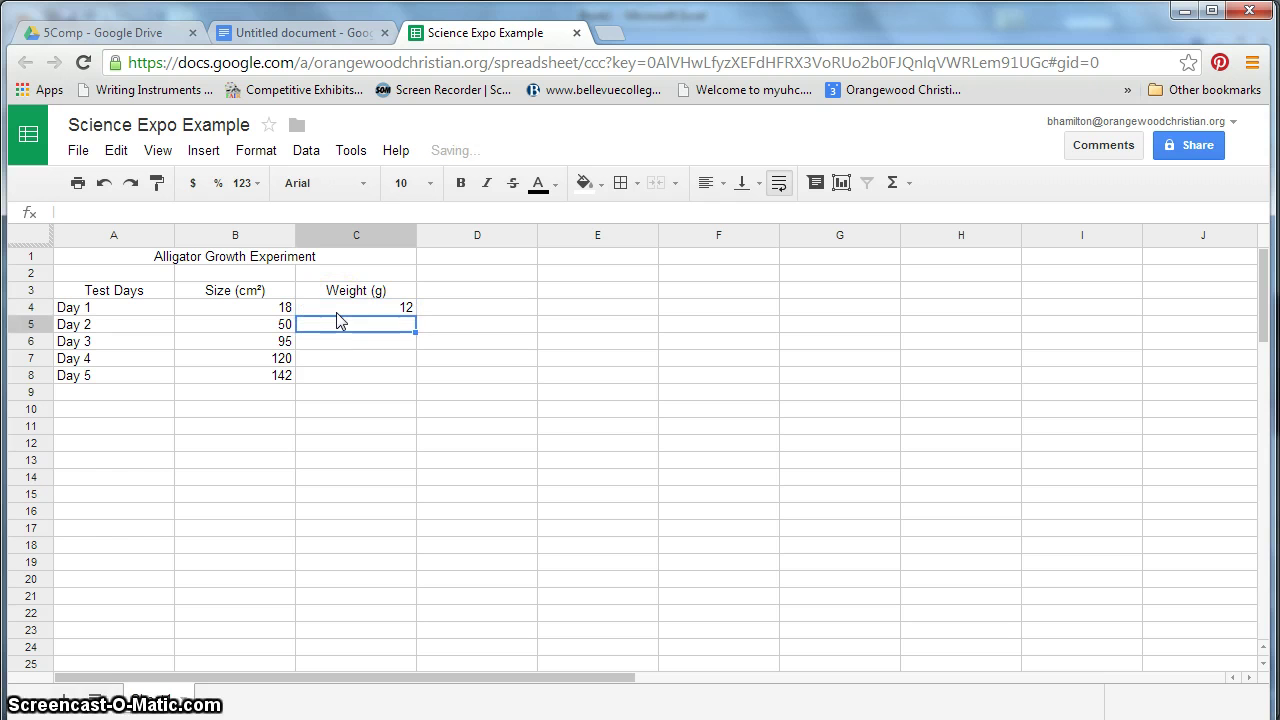
type("50")
key("Return")
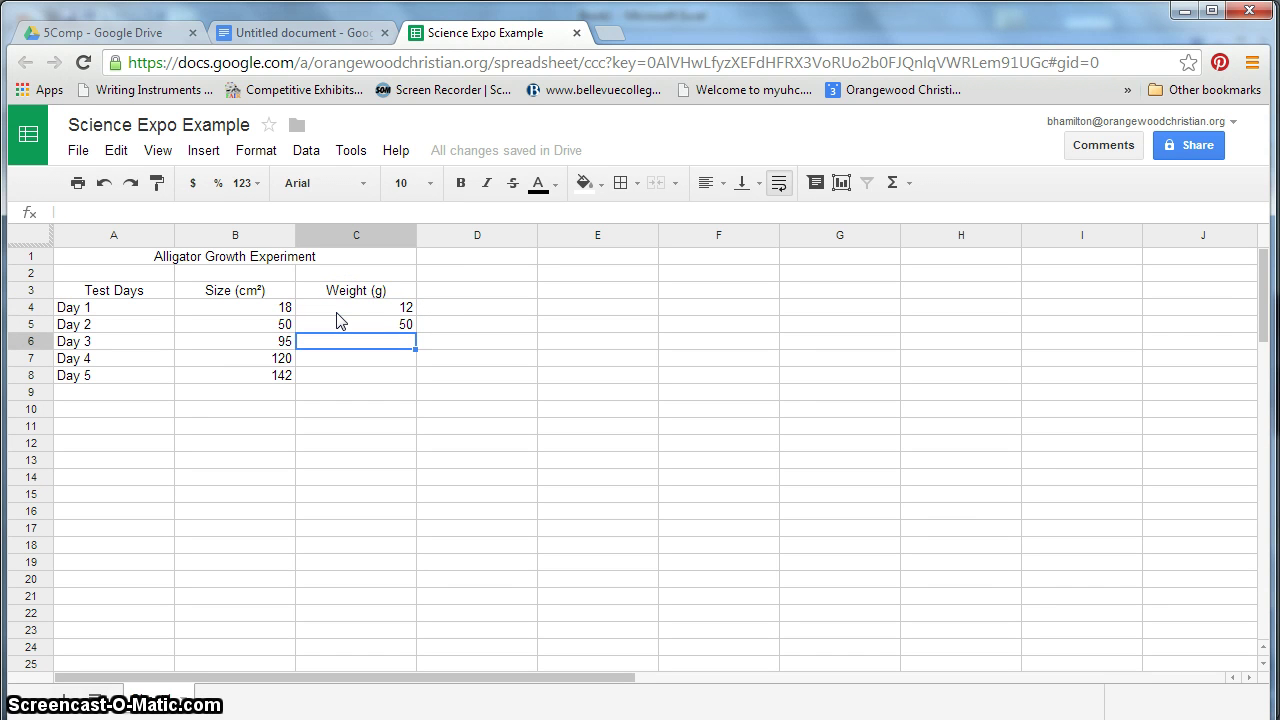
type("95")
key("Return")
type("120")
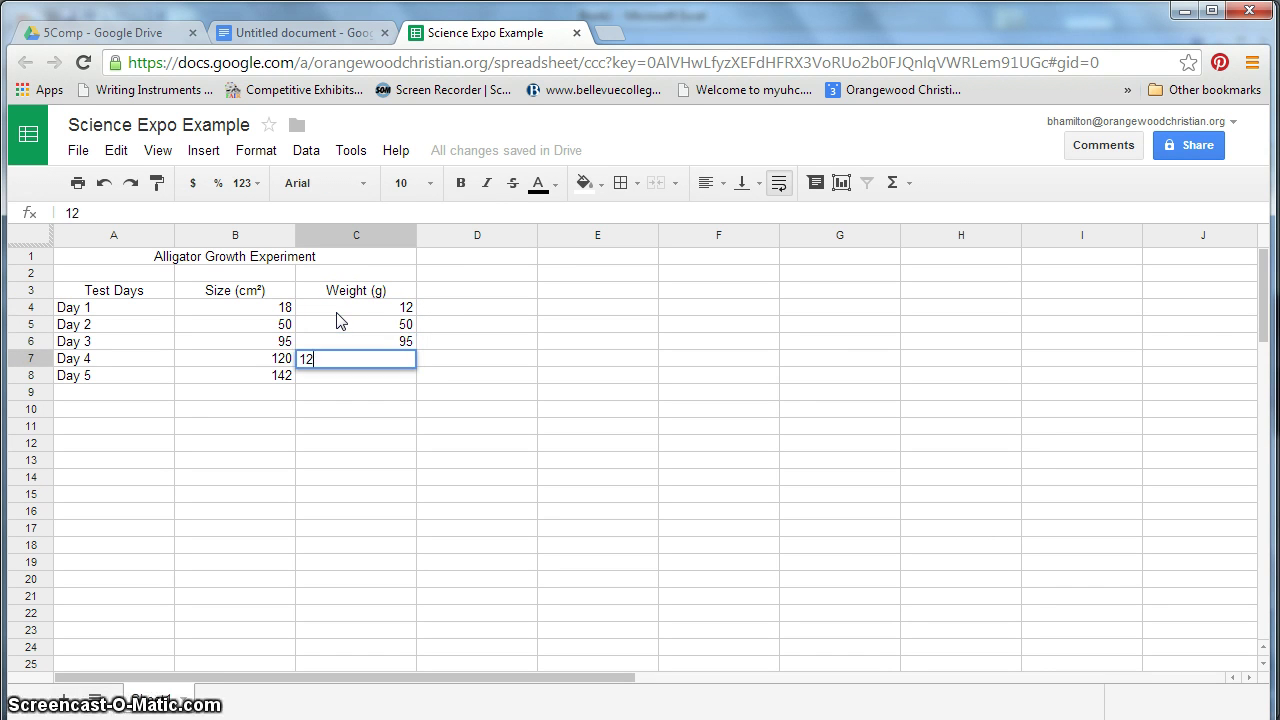
key("Return")
type("142")
left_click(398, 434)
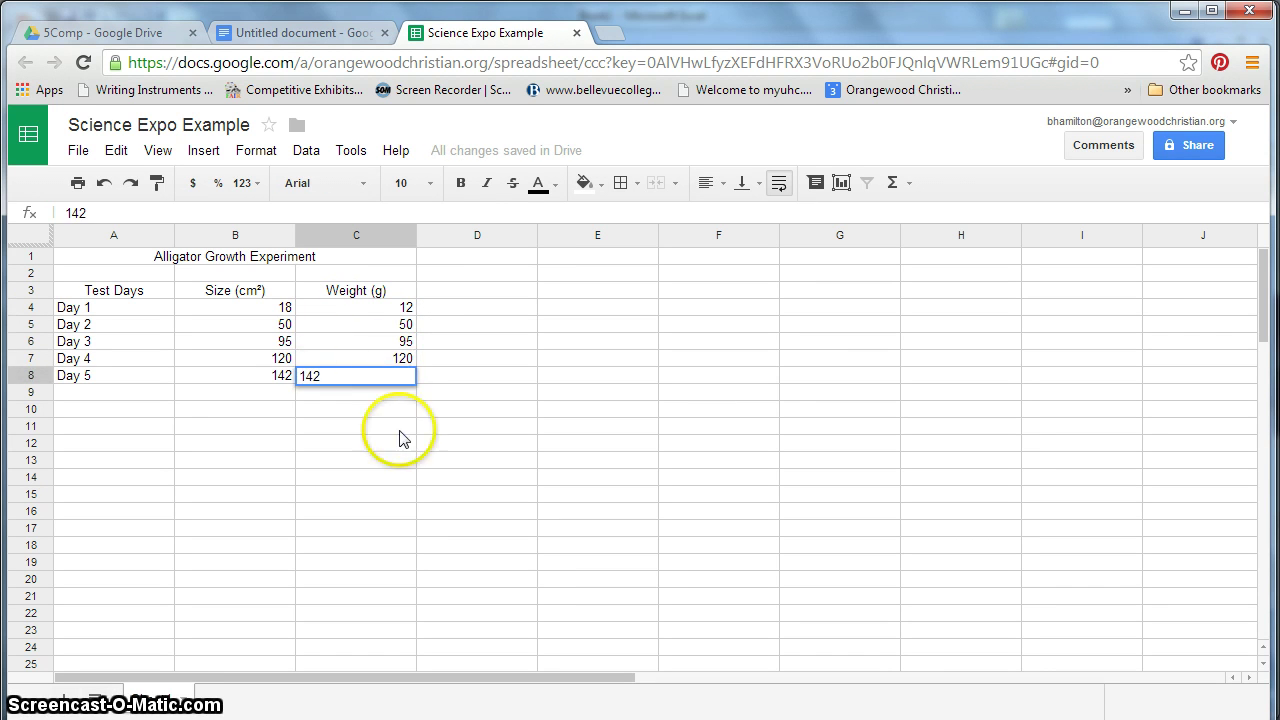
left_click(381, 432)
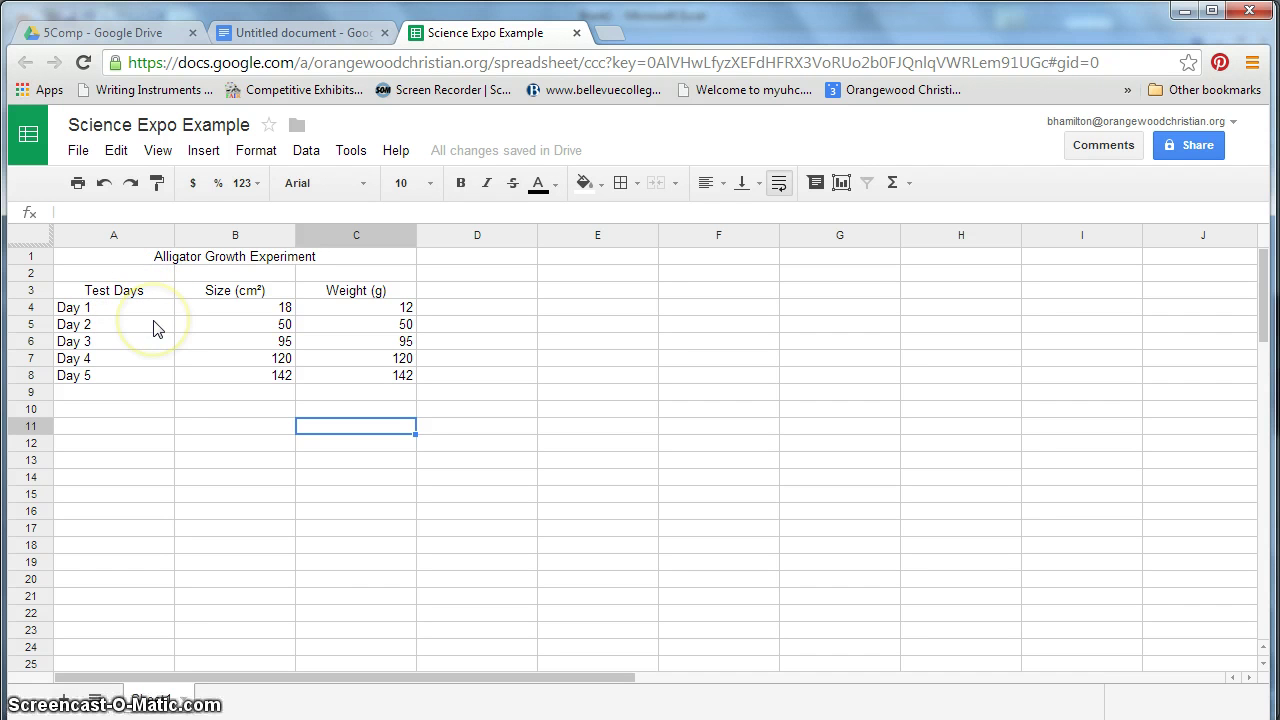
Step: Apply borders to all cell edges of the data table in A3 through C8
left_click(101, 297)
left_click_drag(116, 300, 367, 382)
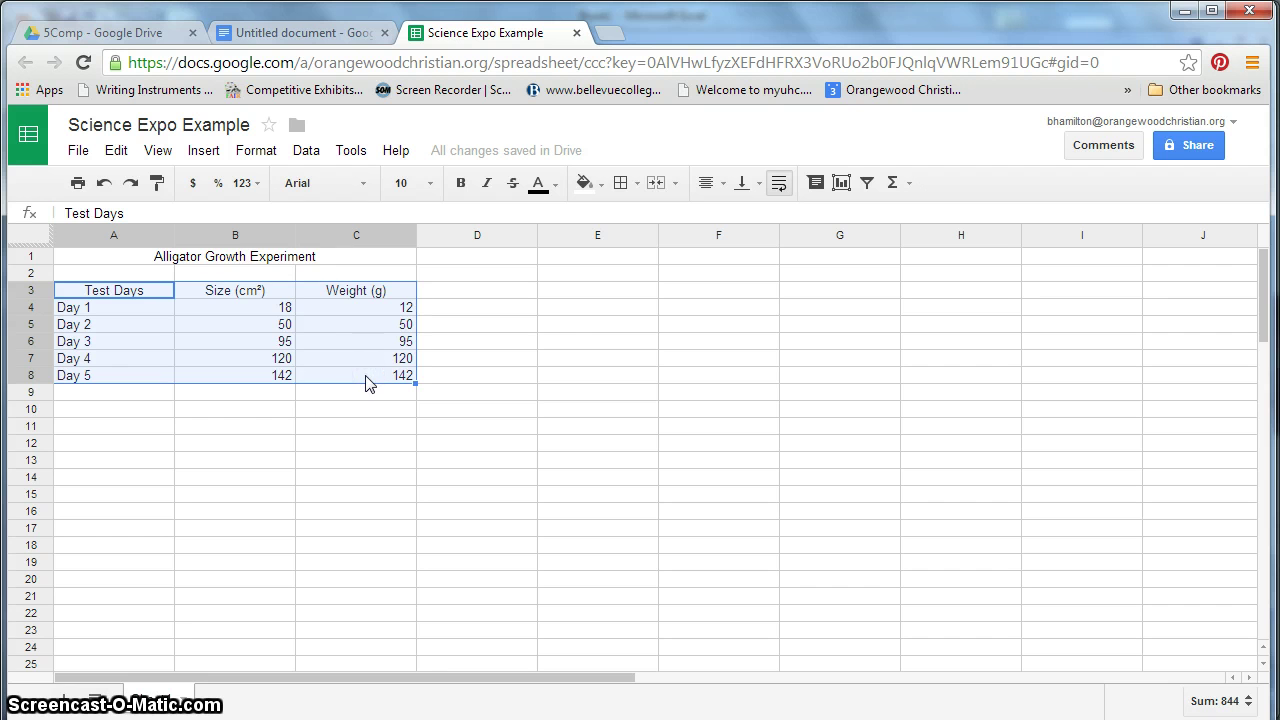
left_click(622, 184)
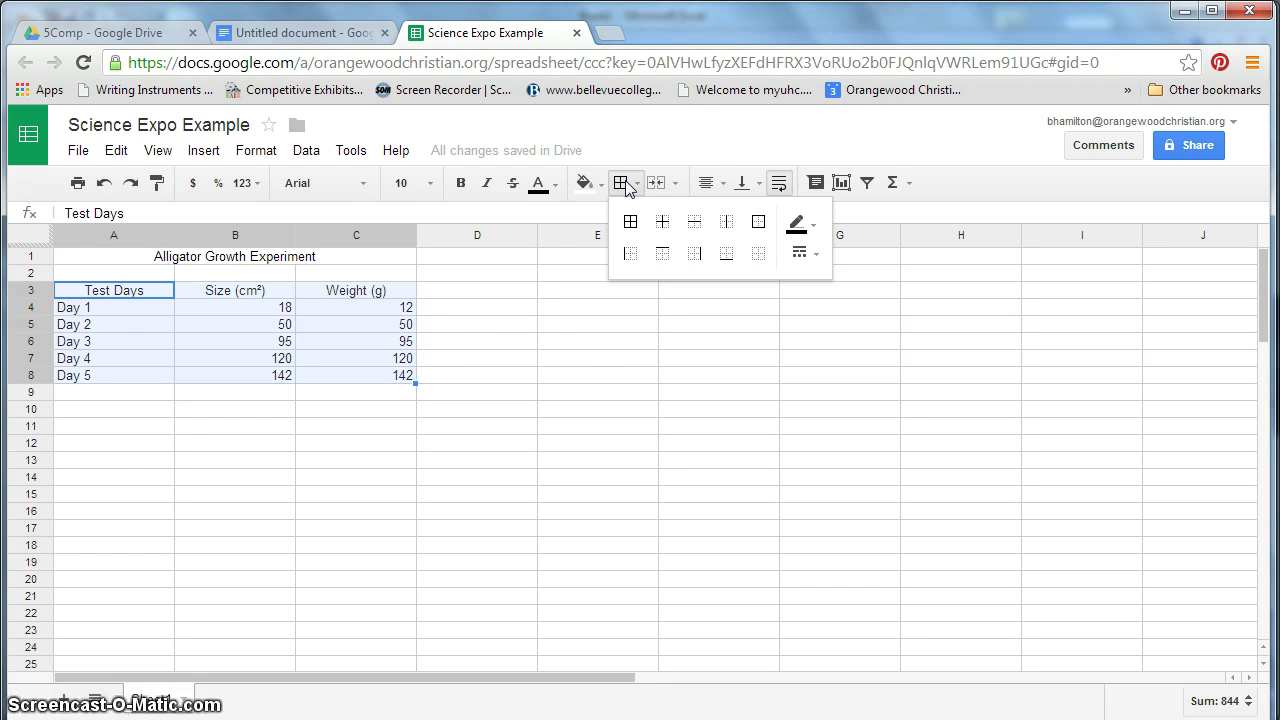
left_click(631, 223)
left_click(560, 386)
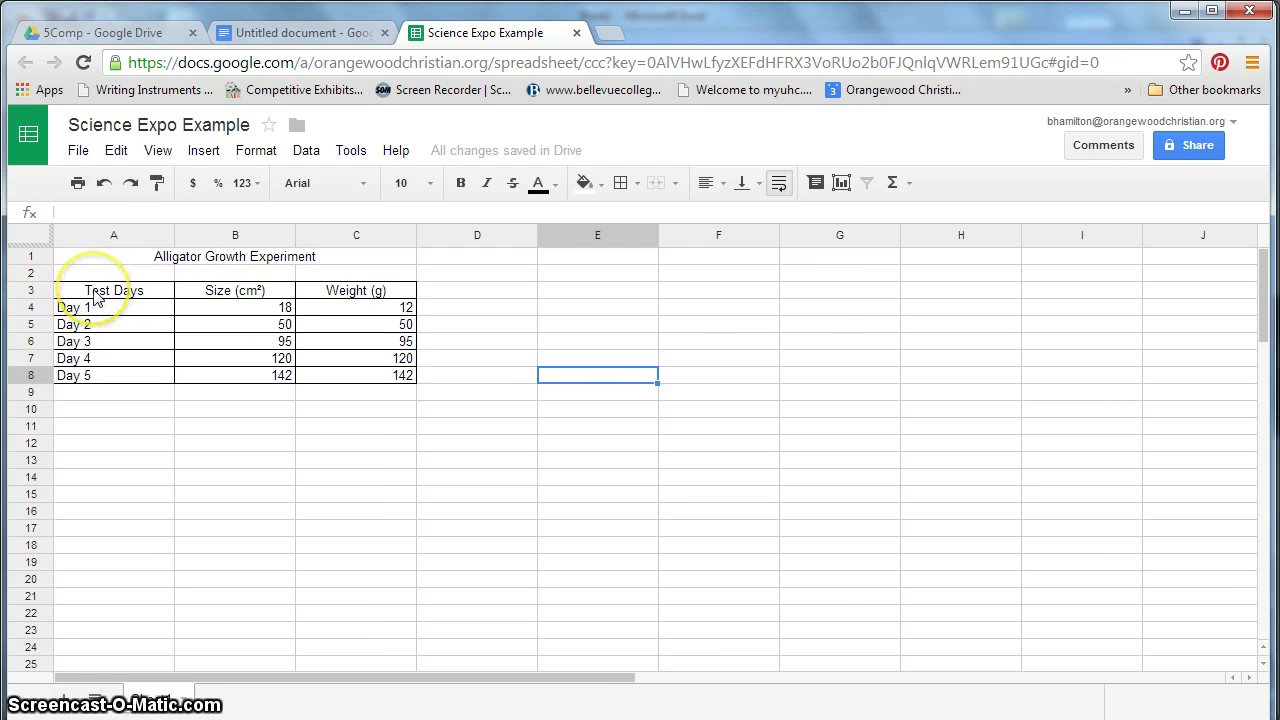
Step: Fill the header cells A3 through C3 with a light golden yellow background
left_click_drag(96, 292, 317, 293)
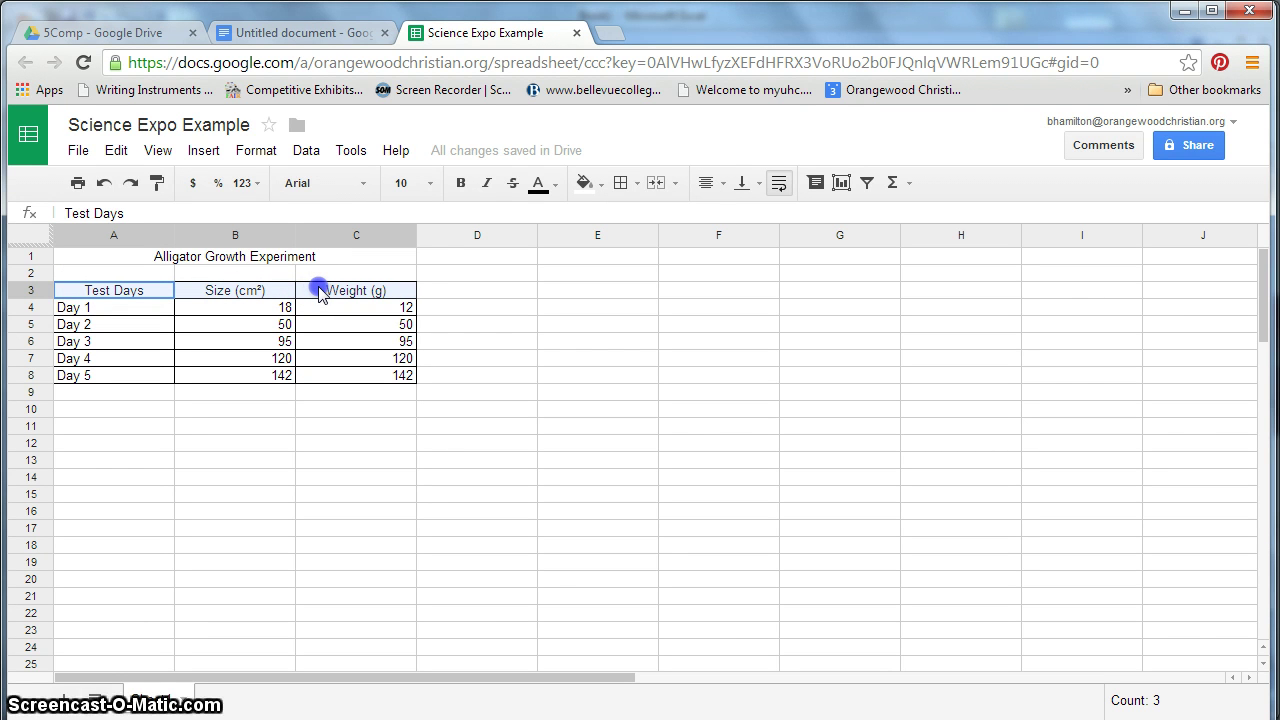
left_click(598, 185)
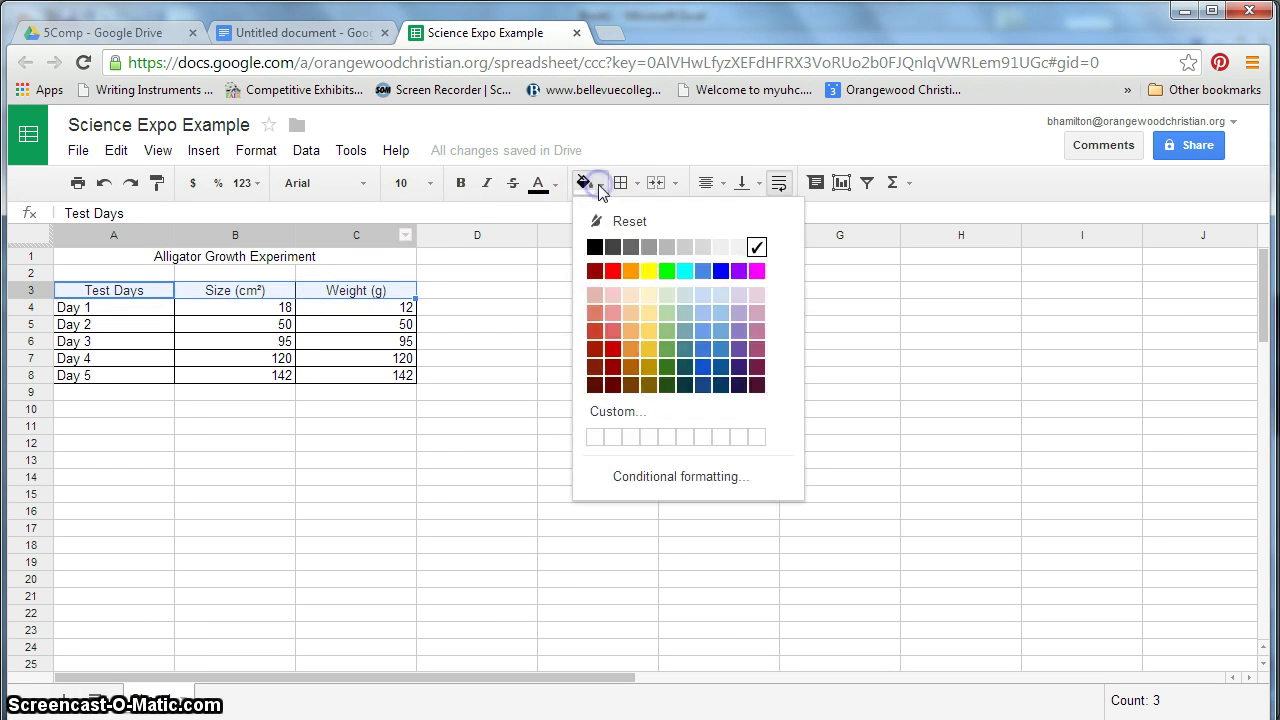
left_click(649, 314)
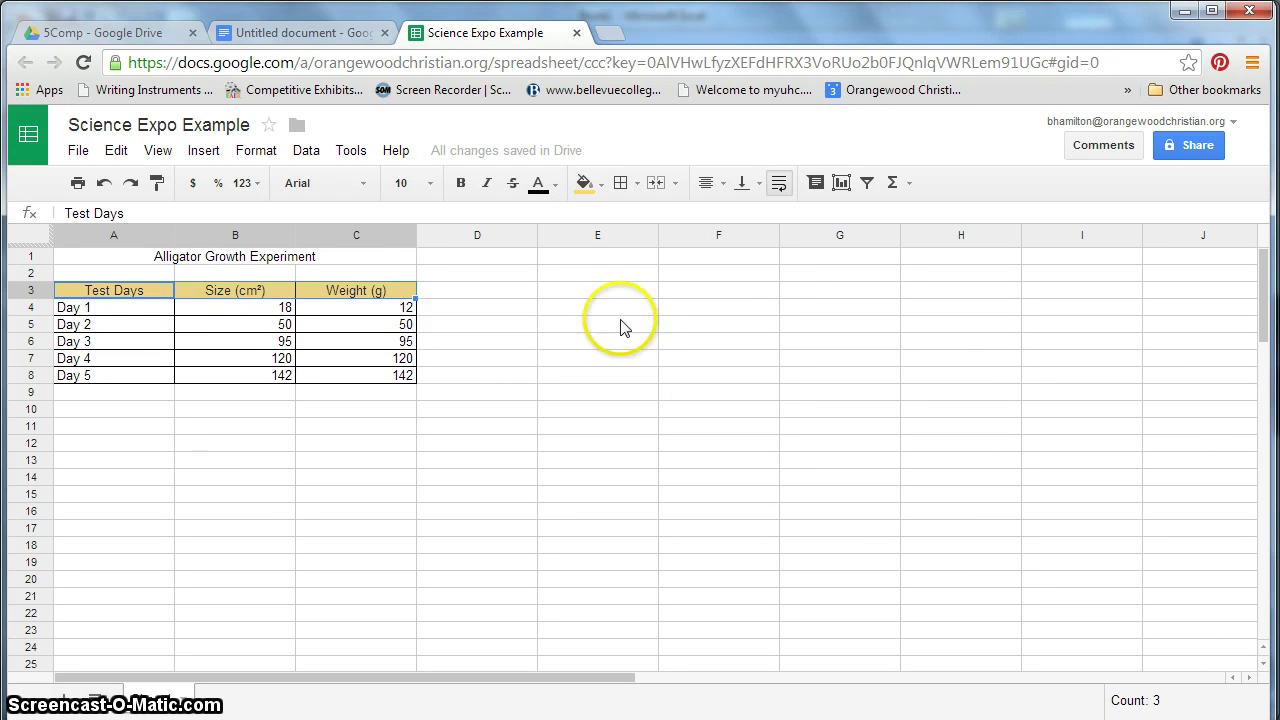
Step: Fill the day label cells A4 through A8 with a dark gold background
left_click_drag(150, 314, 150, 380)
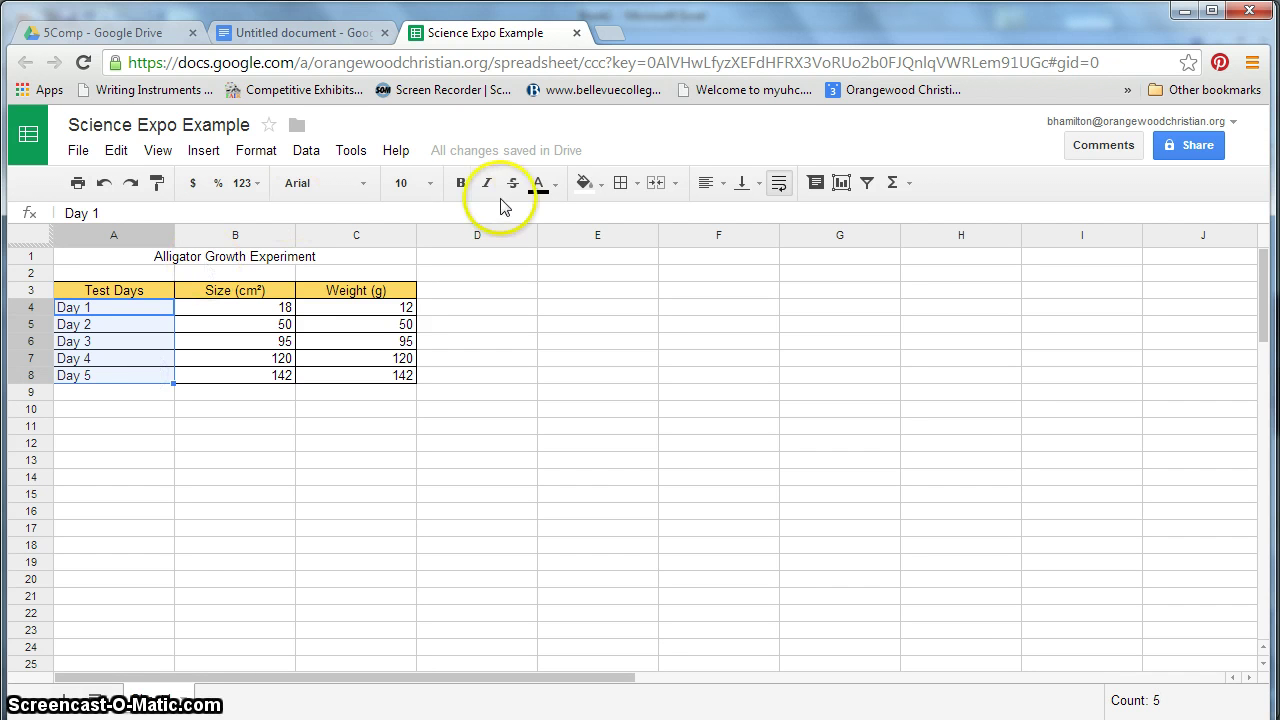
left_click(599, 188)
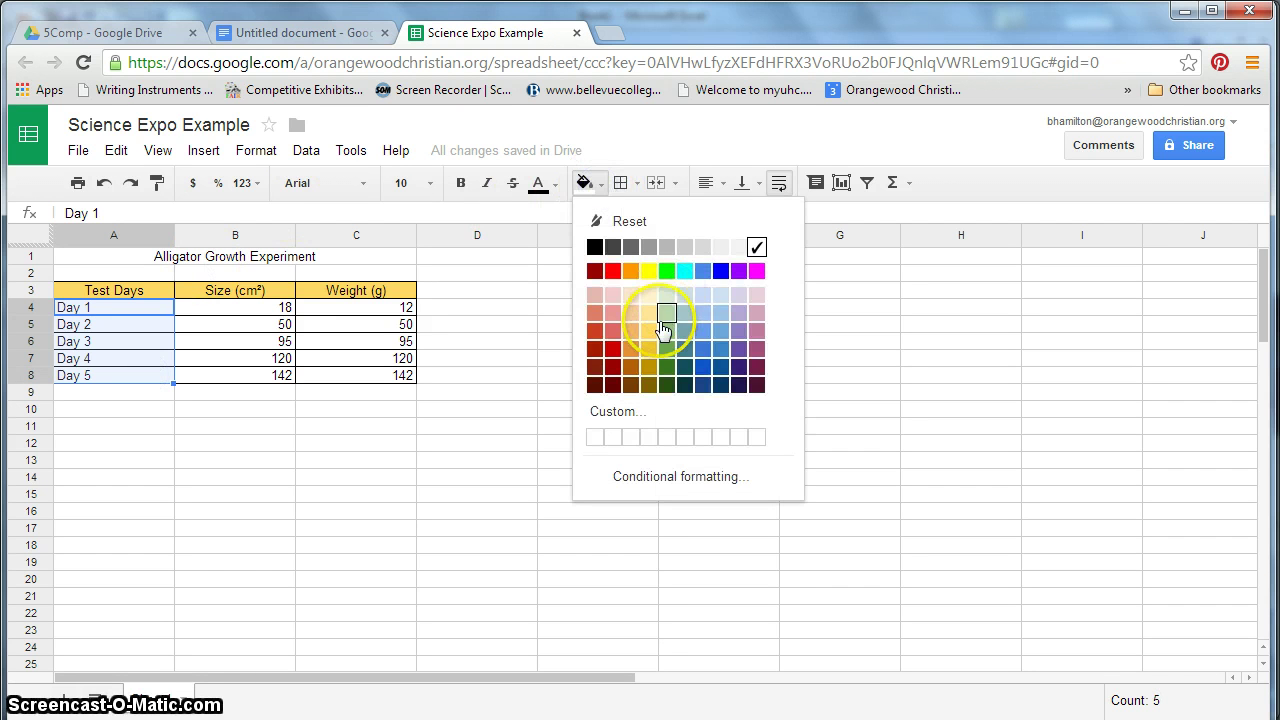
left_click(649, 370)
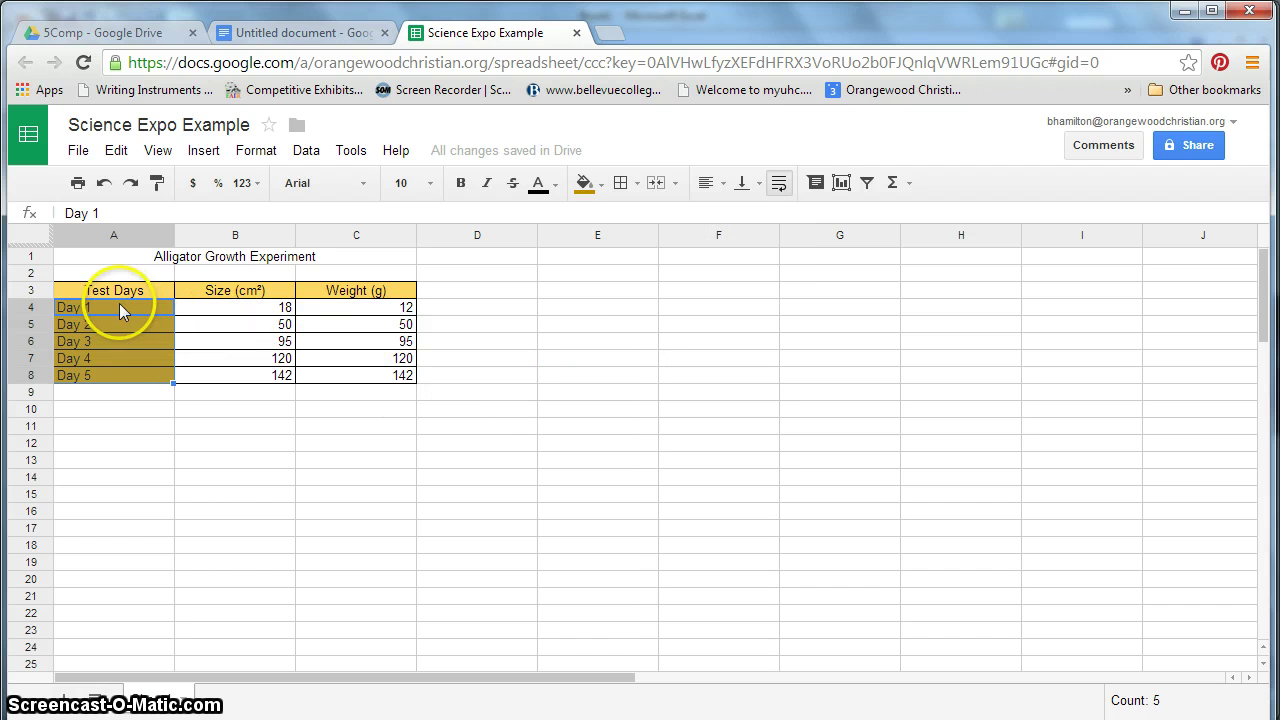
Step: Set the text color of the day labels in A4 through A8 to the palest yellow
left_click(554, 188)
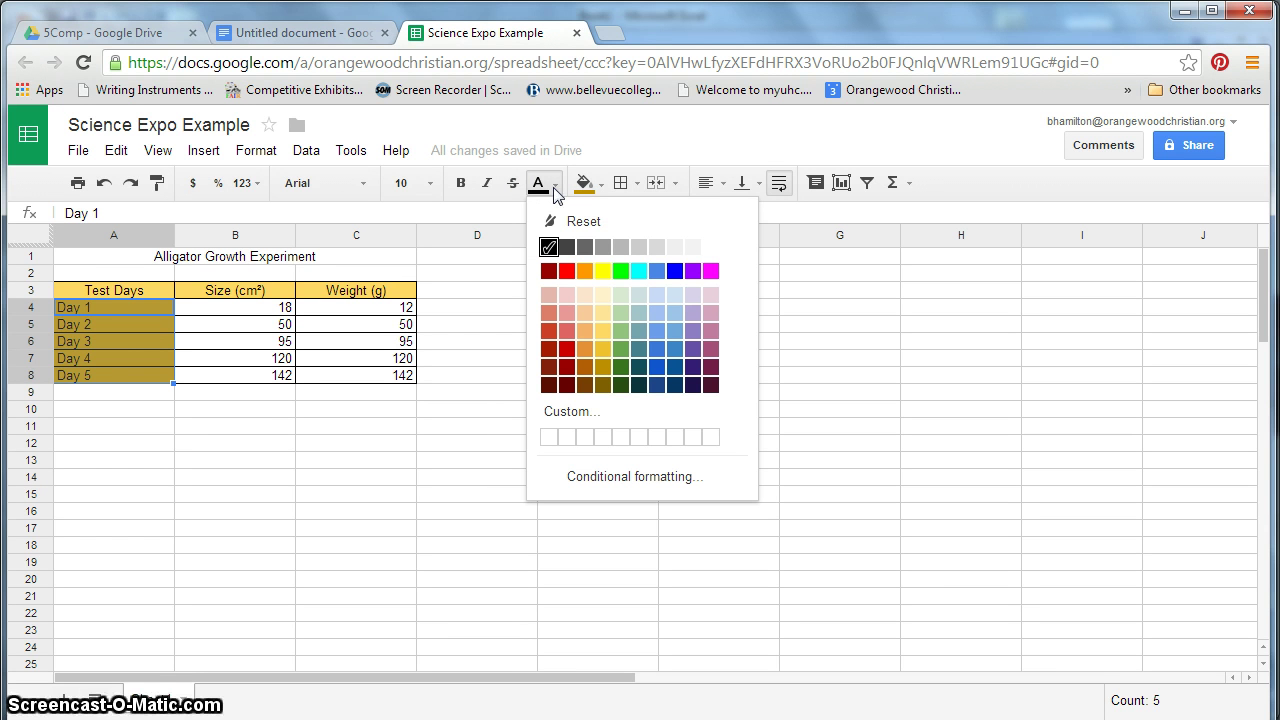
left_click(555, 195)
left_click(556, 193)
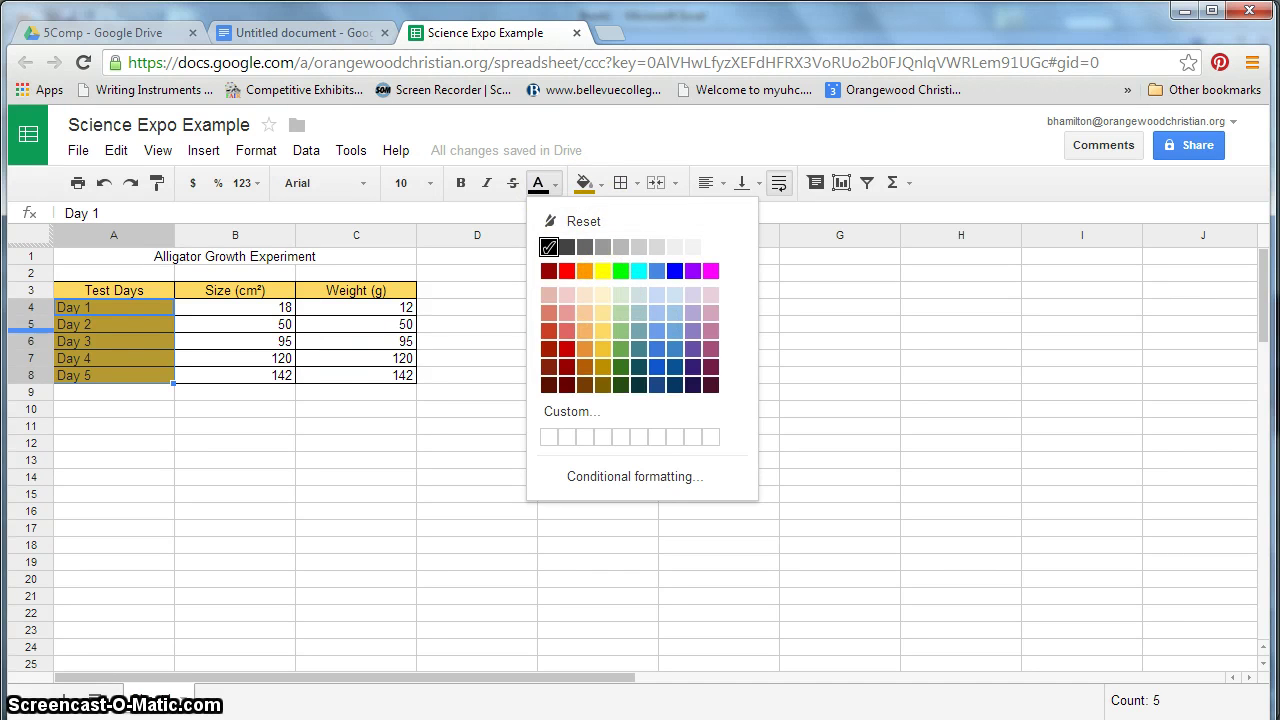
left_click(136, 311)
left_click_drag(130, 307, 133, 375)
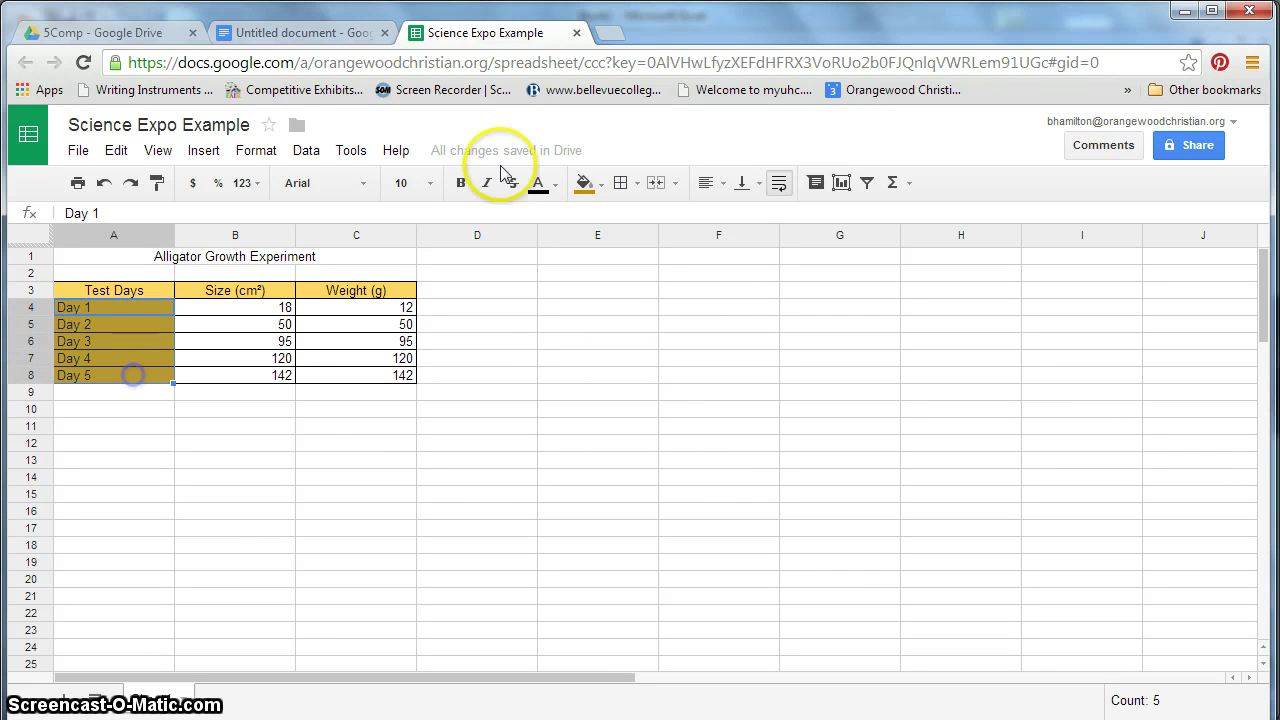
left_click(556, 184)
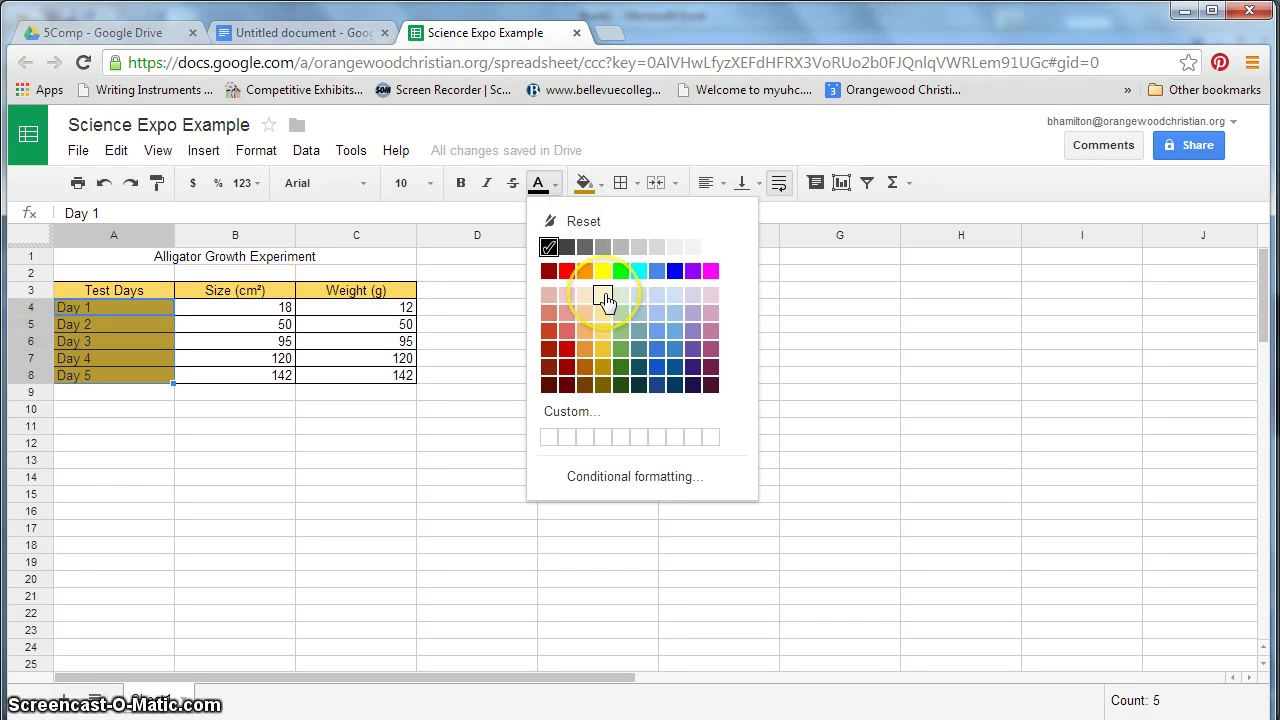
left_click(603, 296)
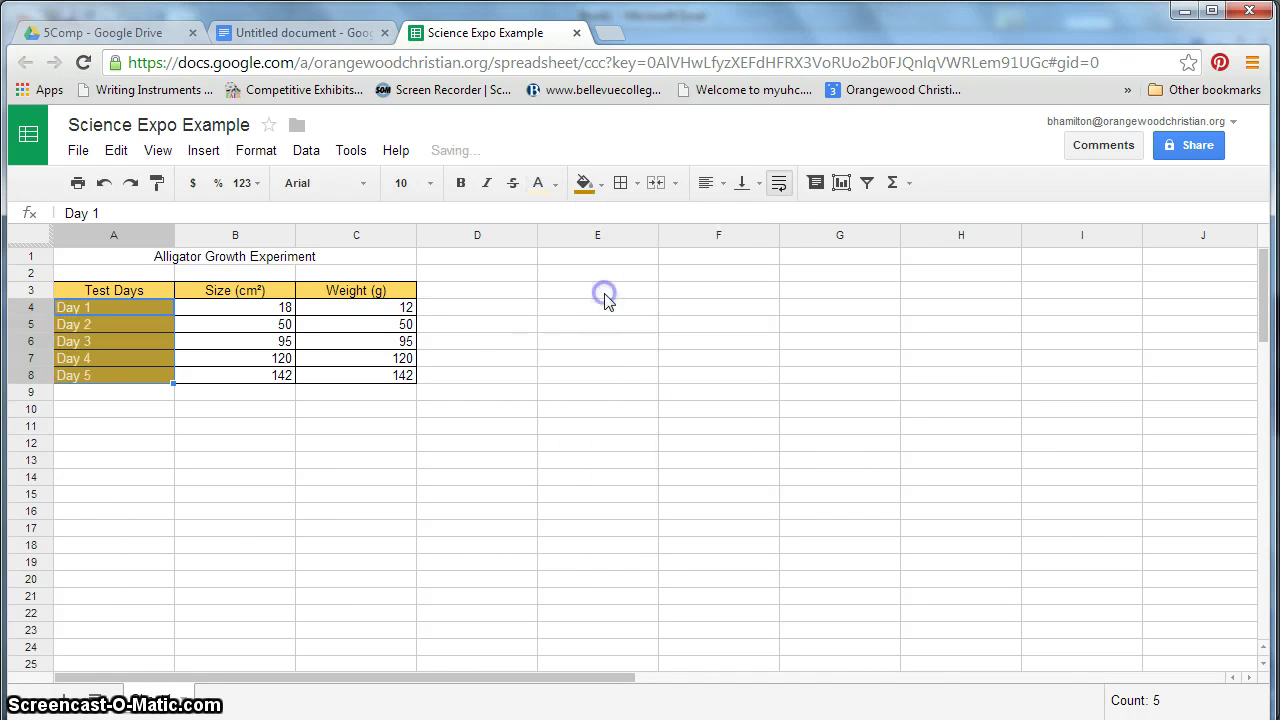
Step: Review the font and font size choices available for the merged title cell in row 1 without changing its formatting
left_click(637, 345)
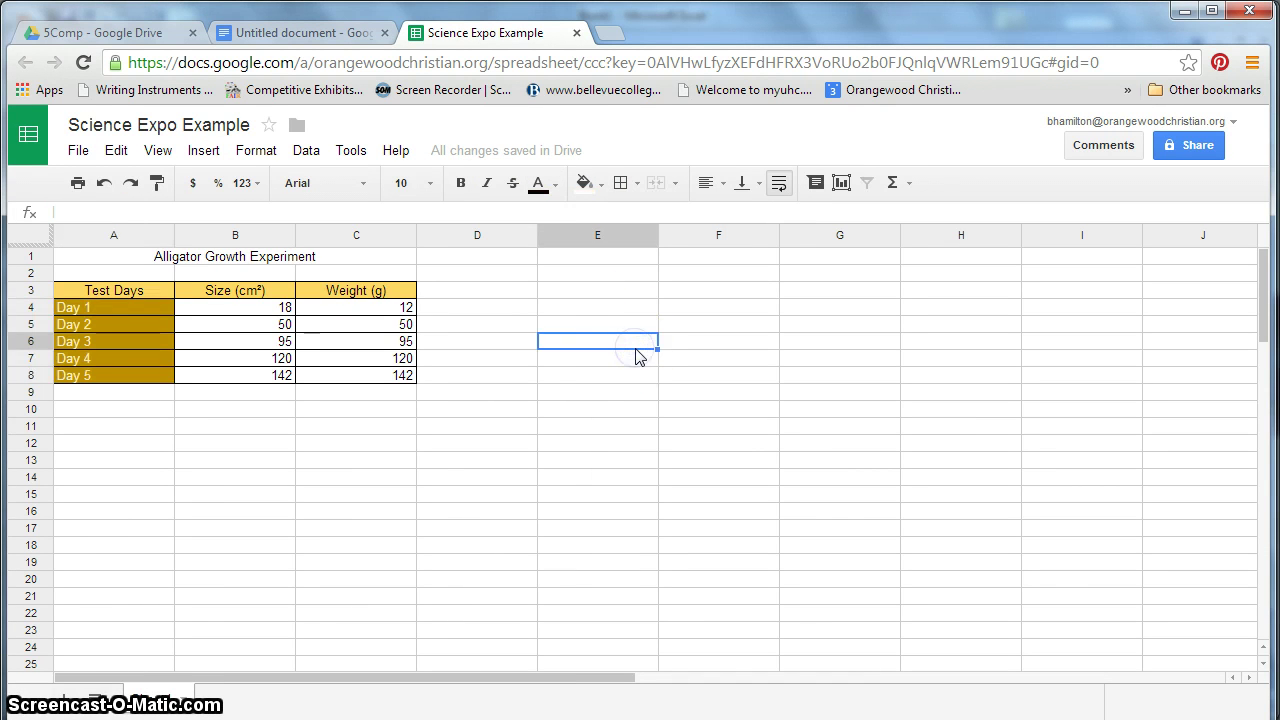
left_click(230, 258)
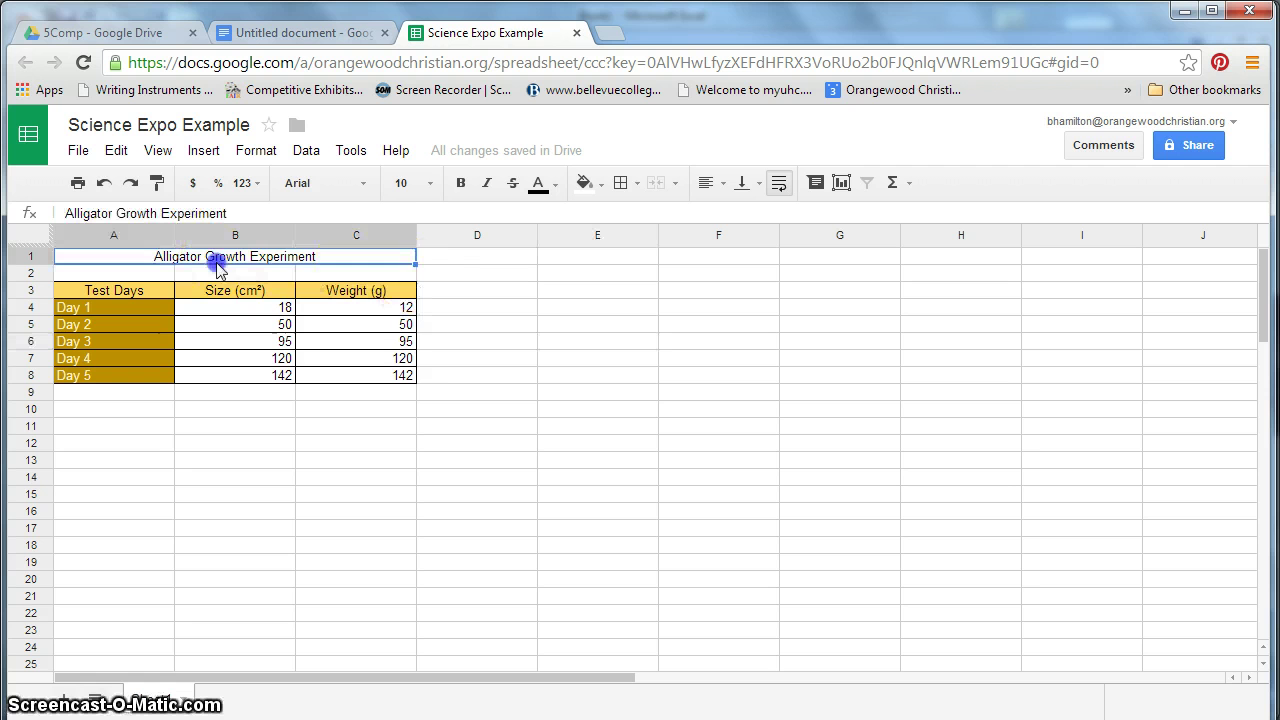
left_click(368, 184)
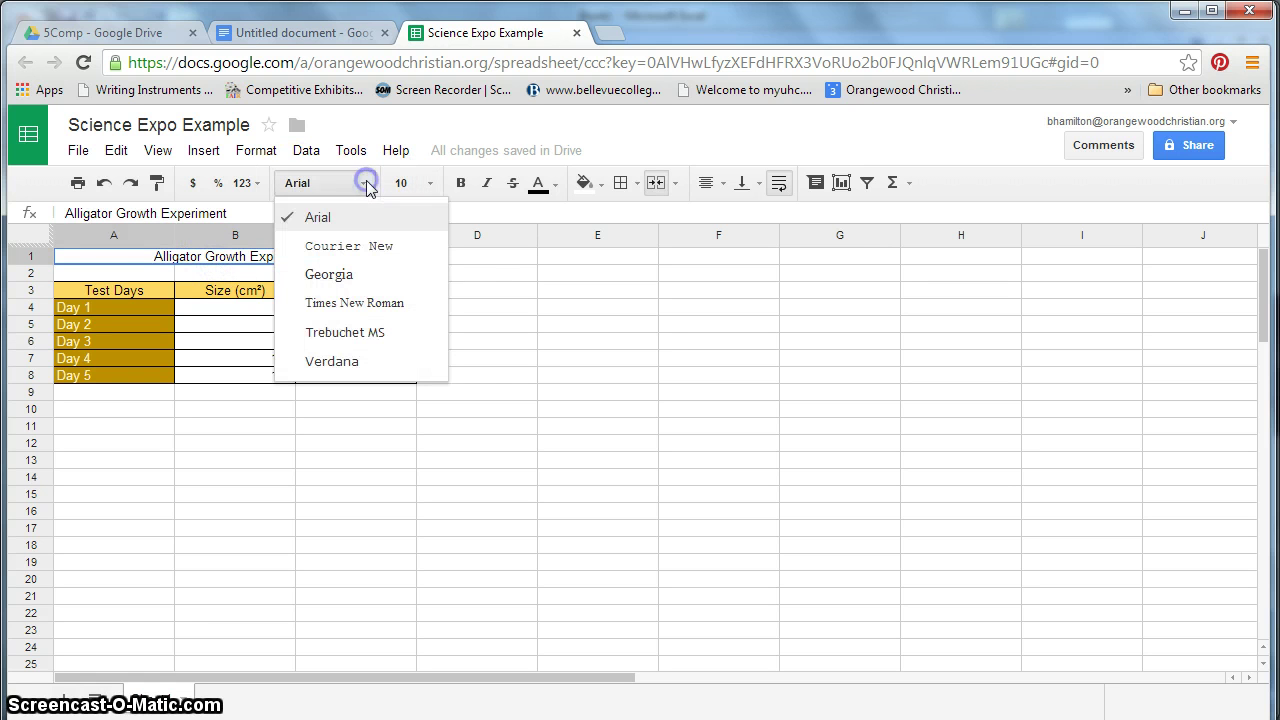
left_click(358, 274)
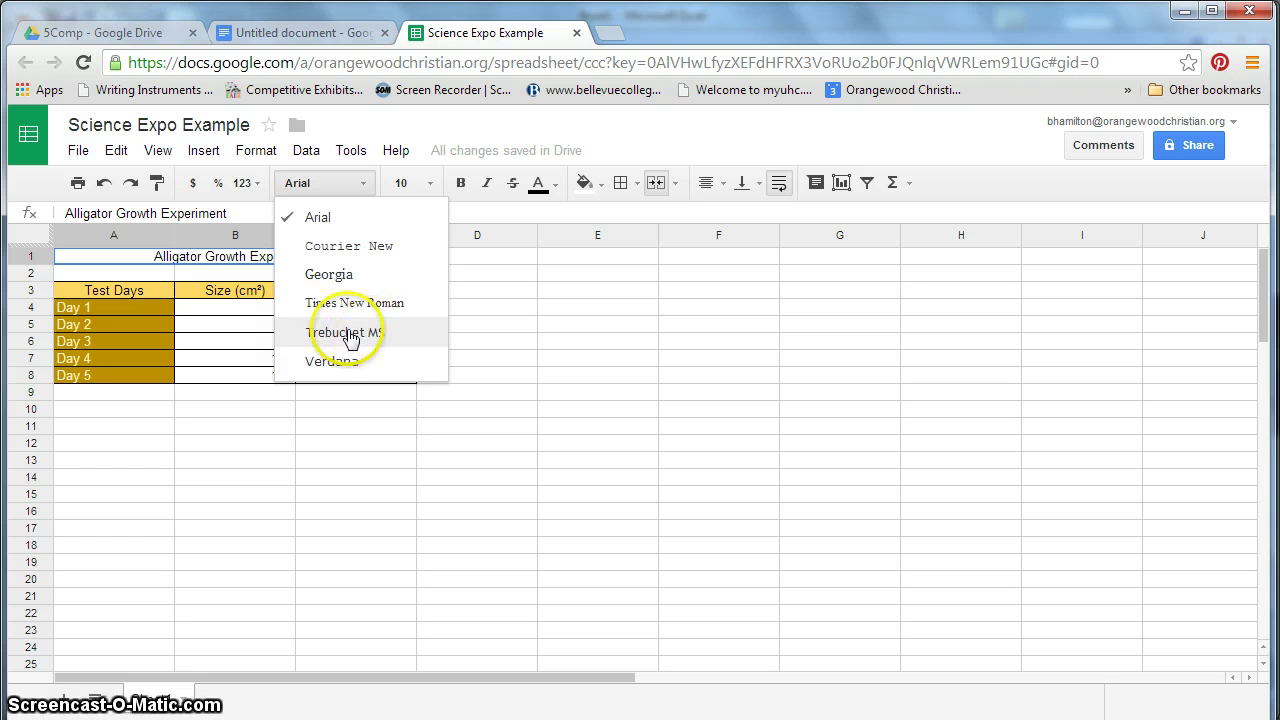
left_click(530, 342)
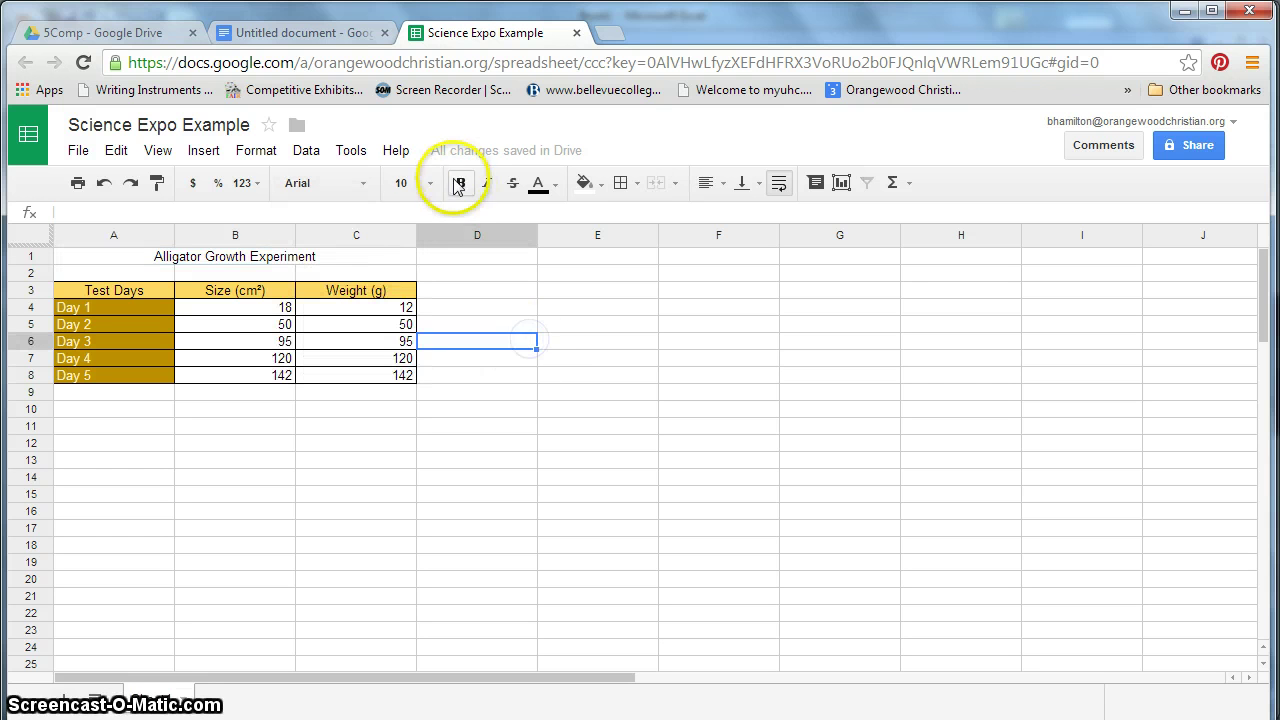
left_click(243, 258)
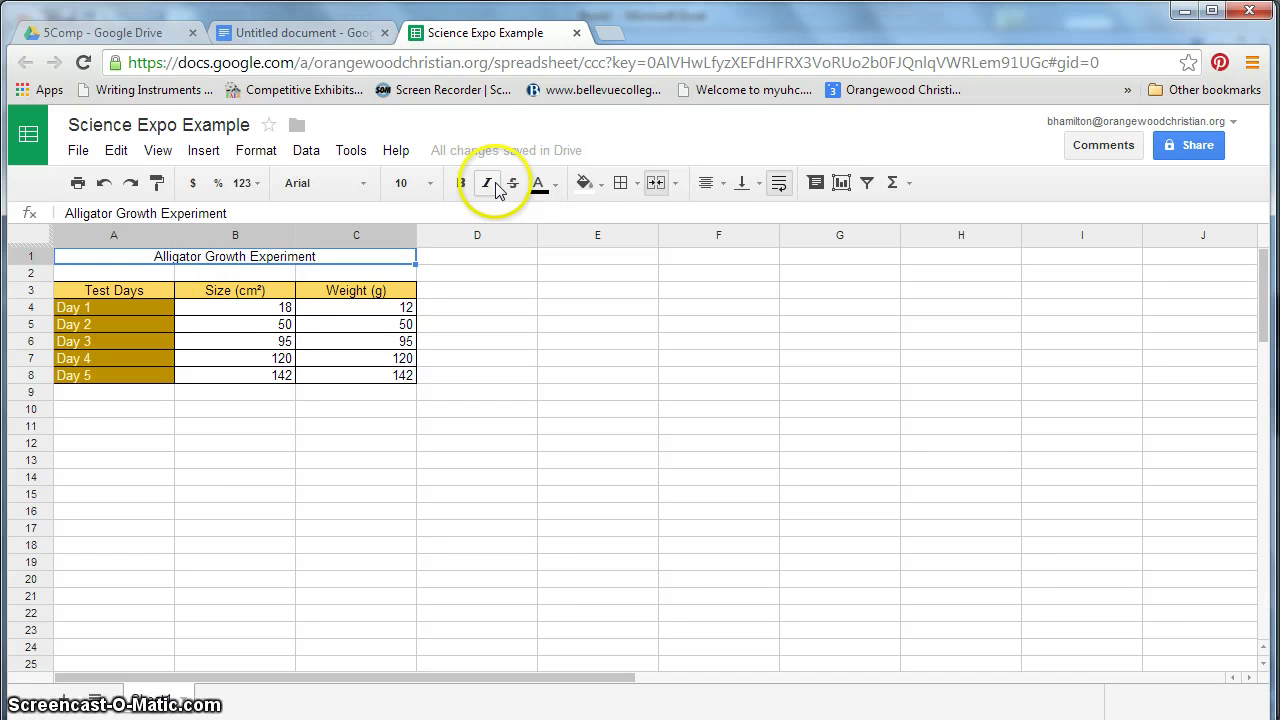
left_click(430, 184)
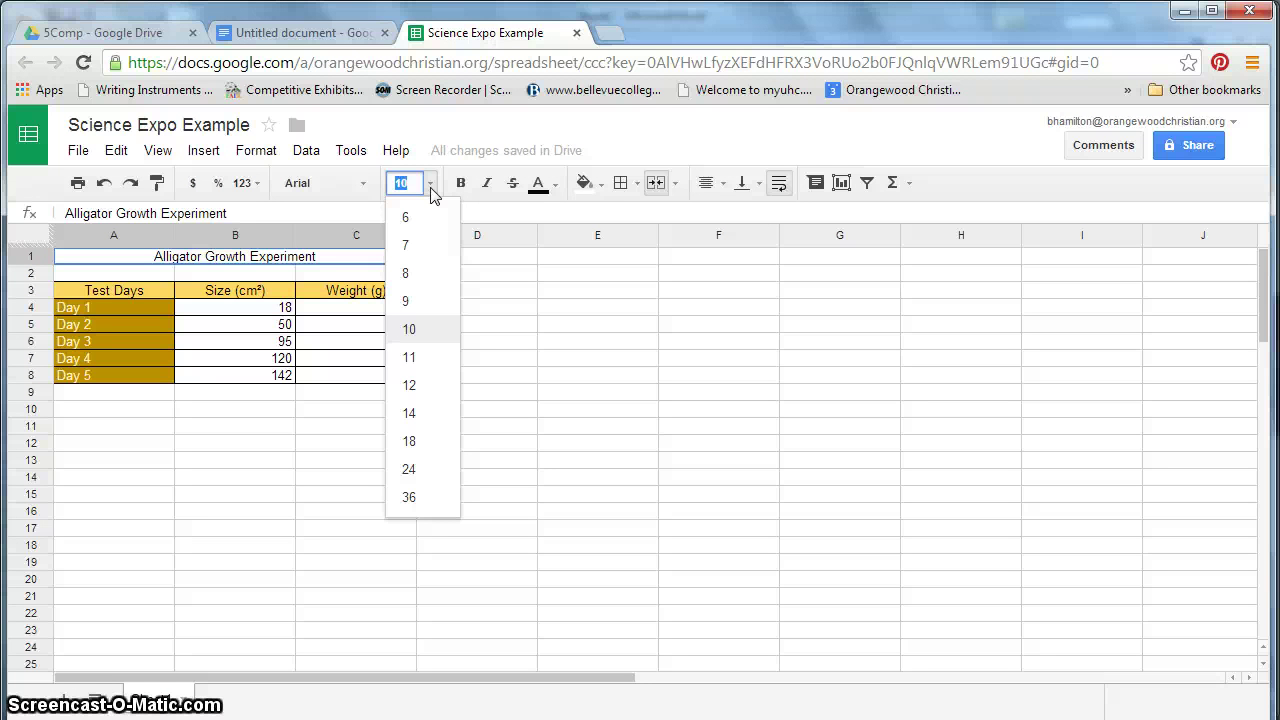
left_click(549, 290)
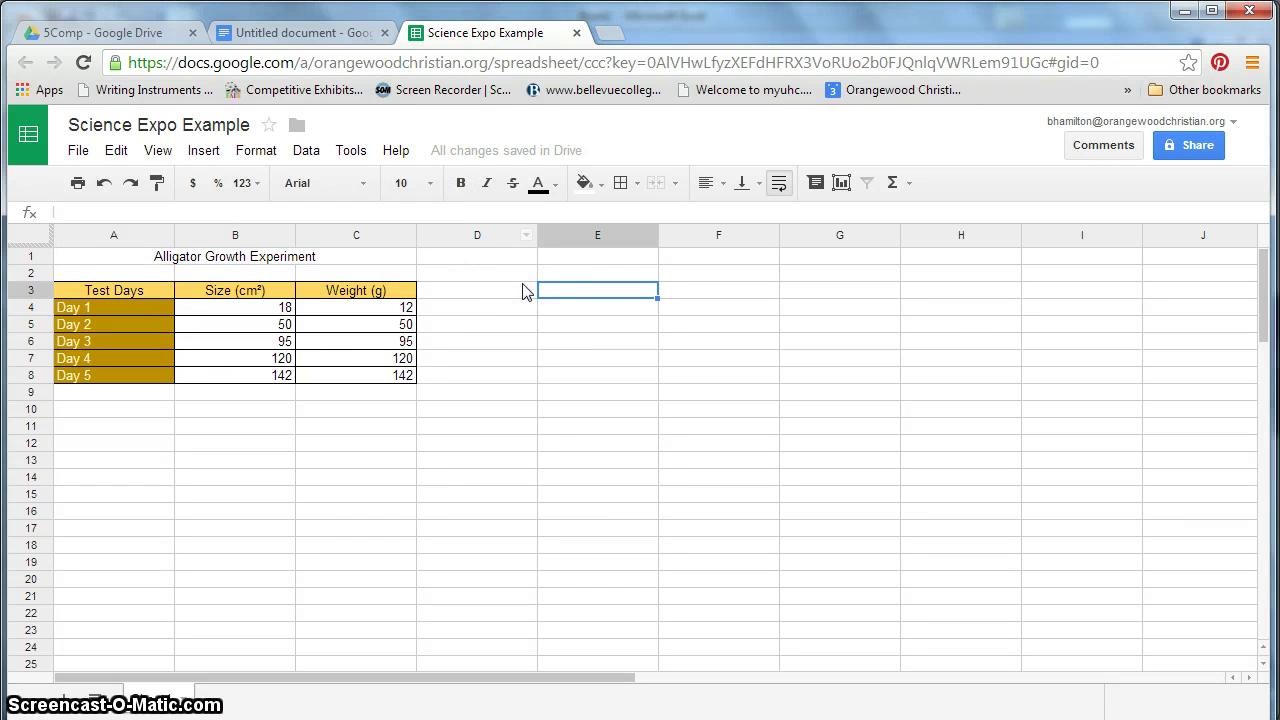